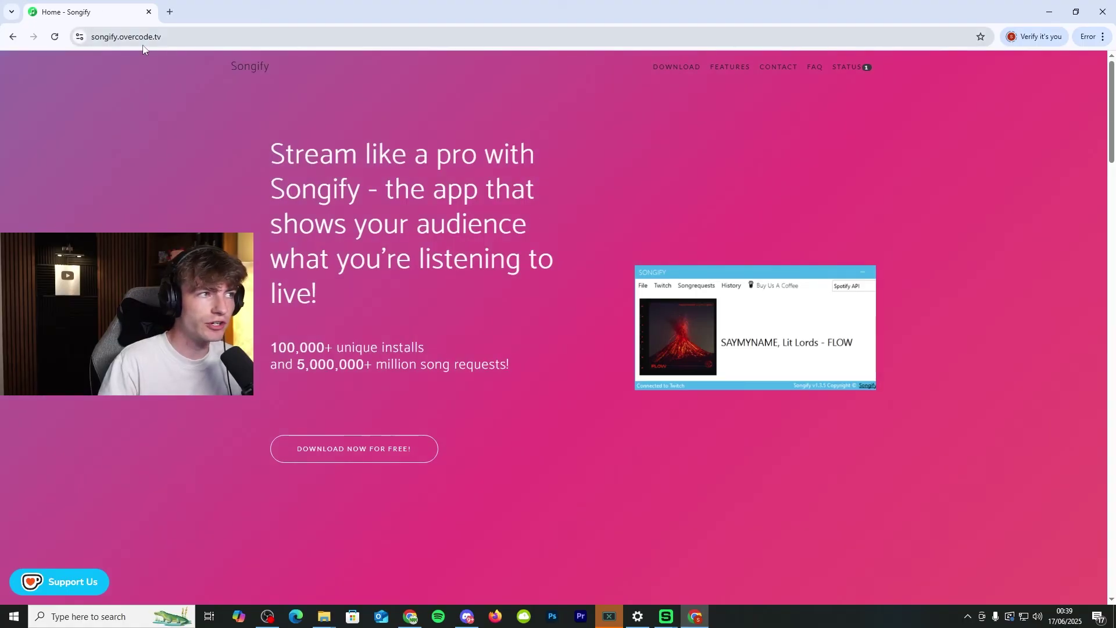
Open Songify's GitHub releases page from the download section of the Songify website
scroll(275, 255, down, 2)
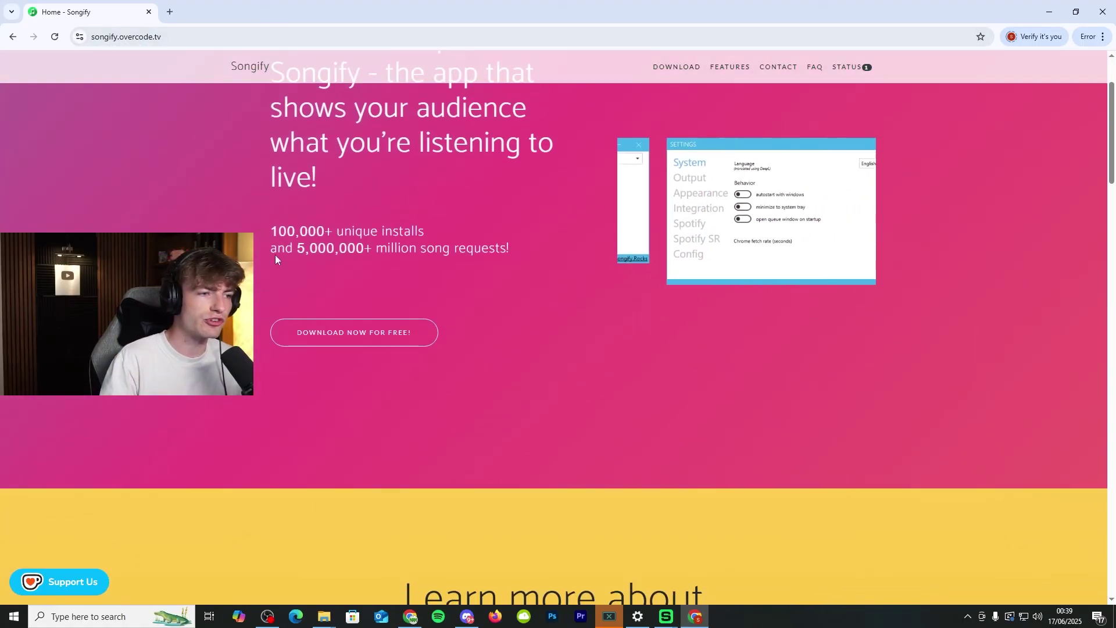
click(326, 333)
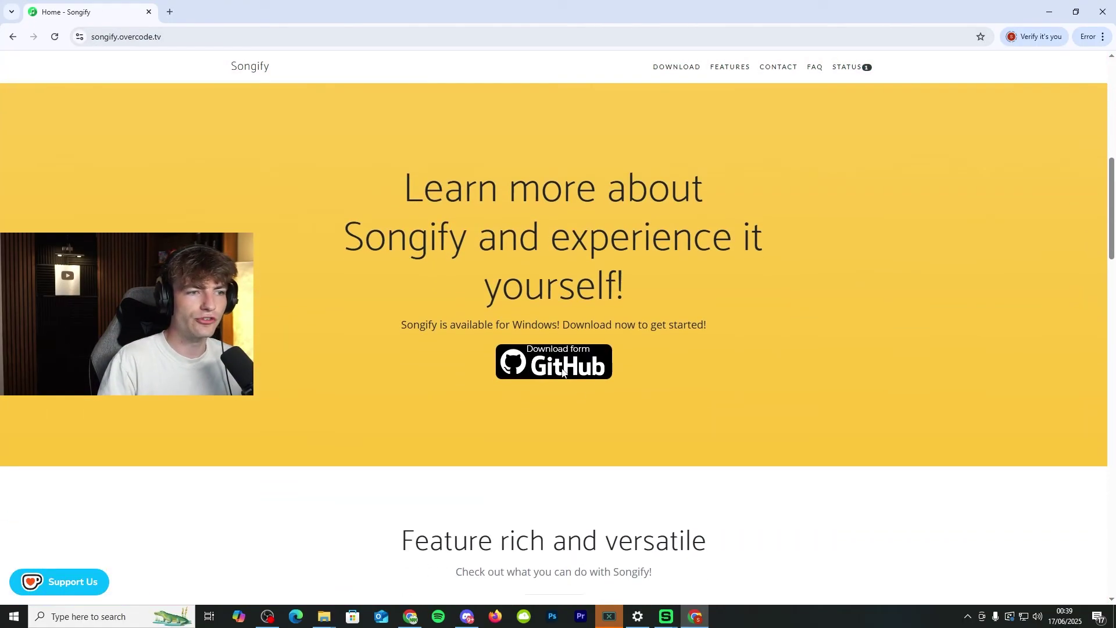
click(562, 372)
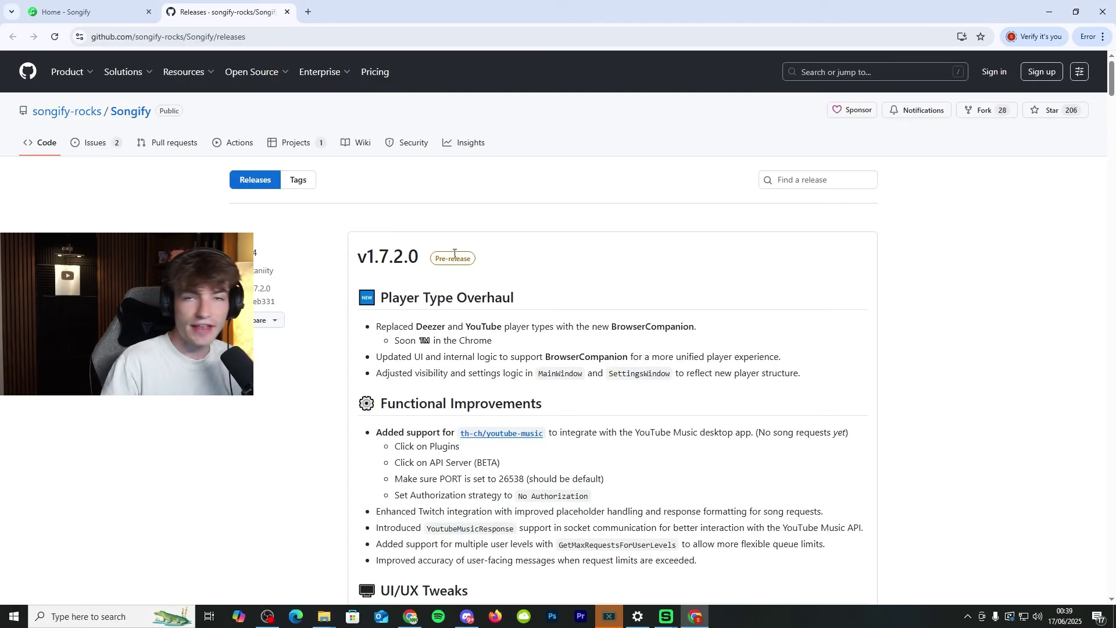
Find the downloadable assets of the v1.7.2.0 pre-release and expand their list
scroll(448, 250, down, 3)
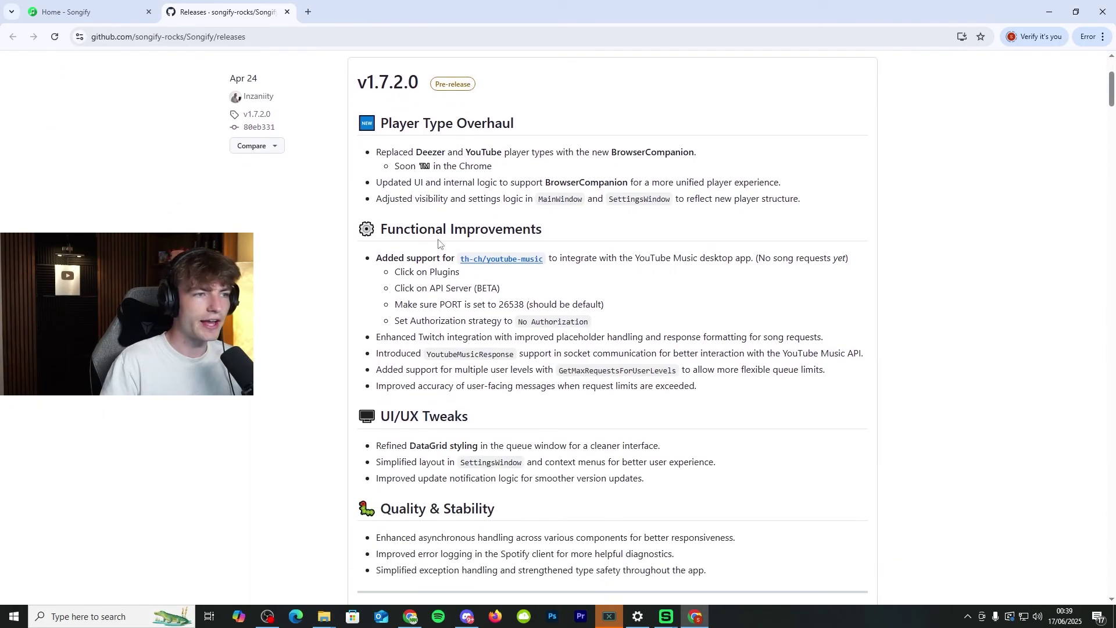
scroll(441, 243, up, 1)
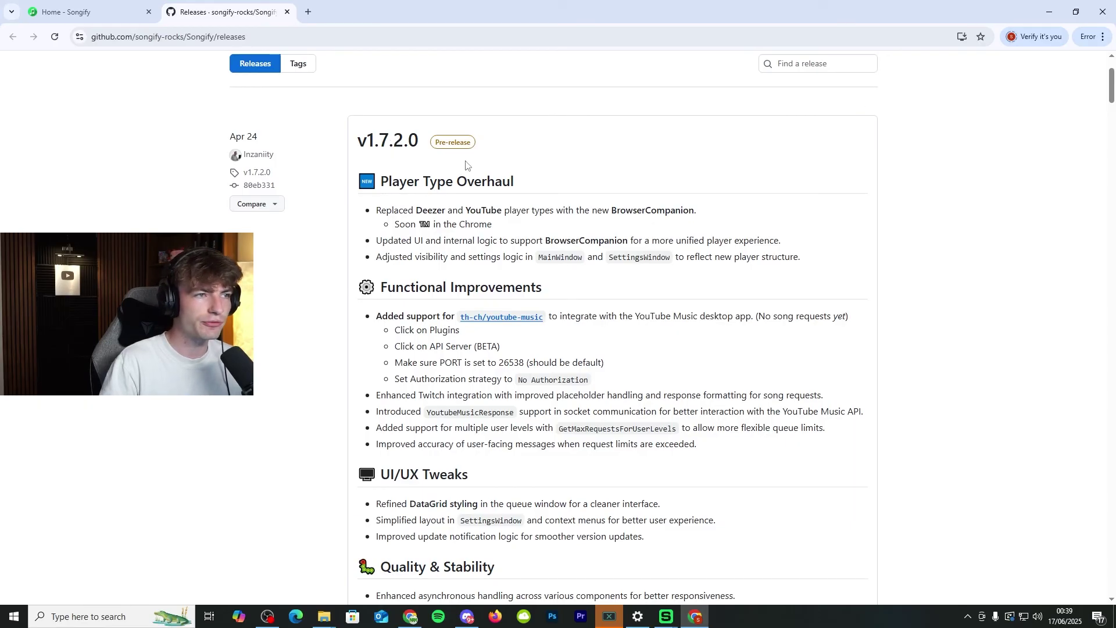
scroll(471, 191, down, 10)
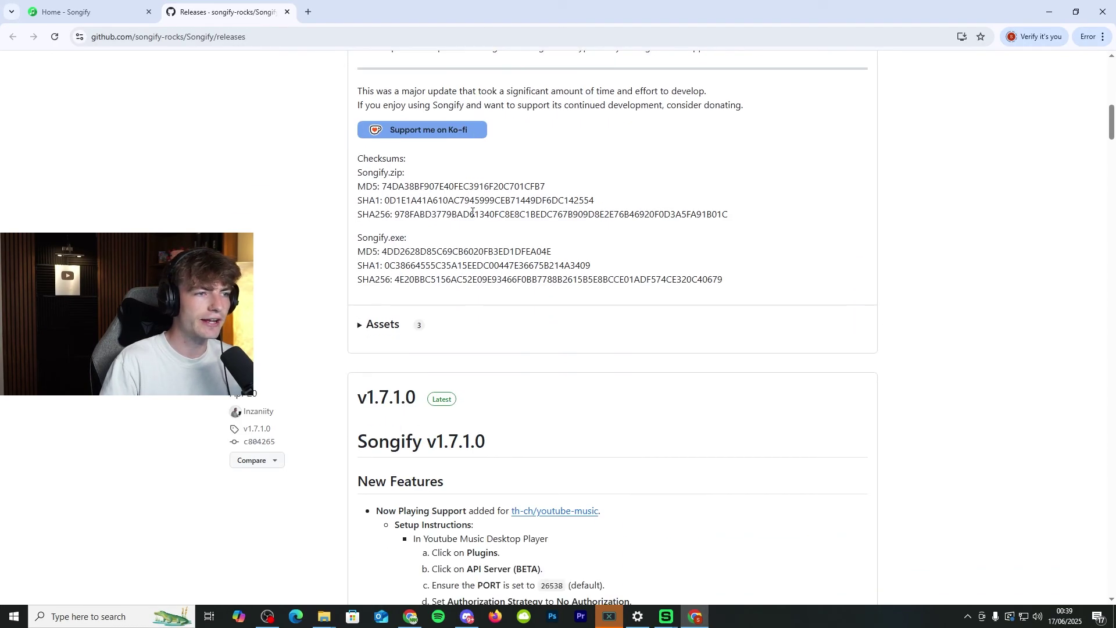
click(381, 325)
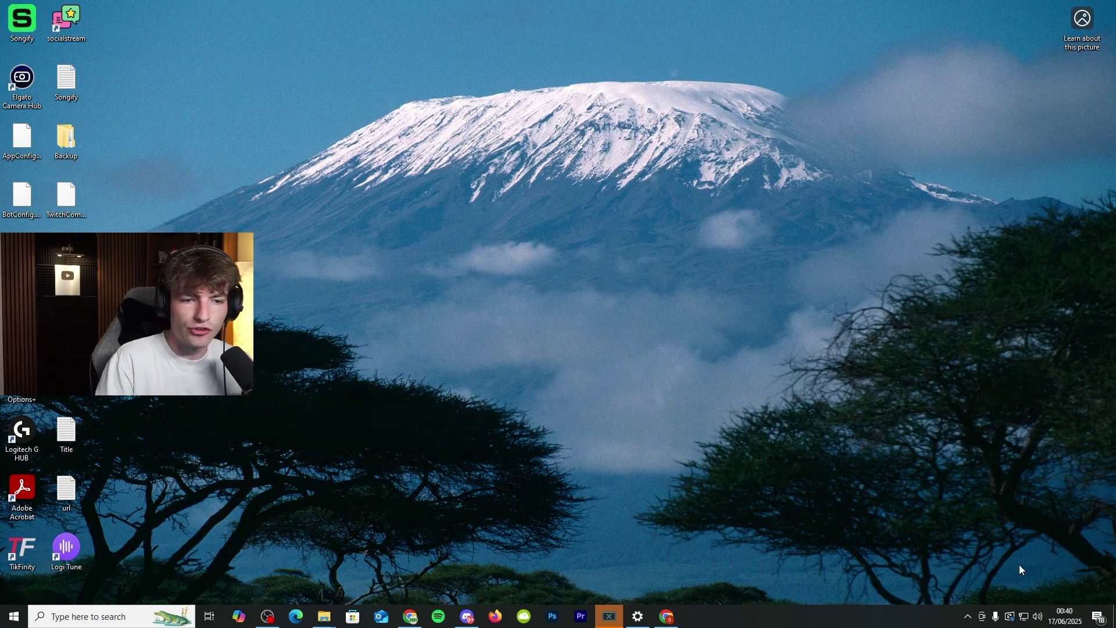
Bring up the running Songify window from the system tray and move it to a clear area of the desktop
click(967, 617)
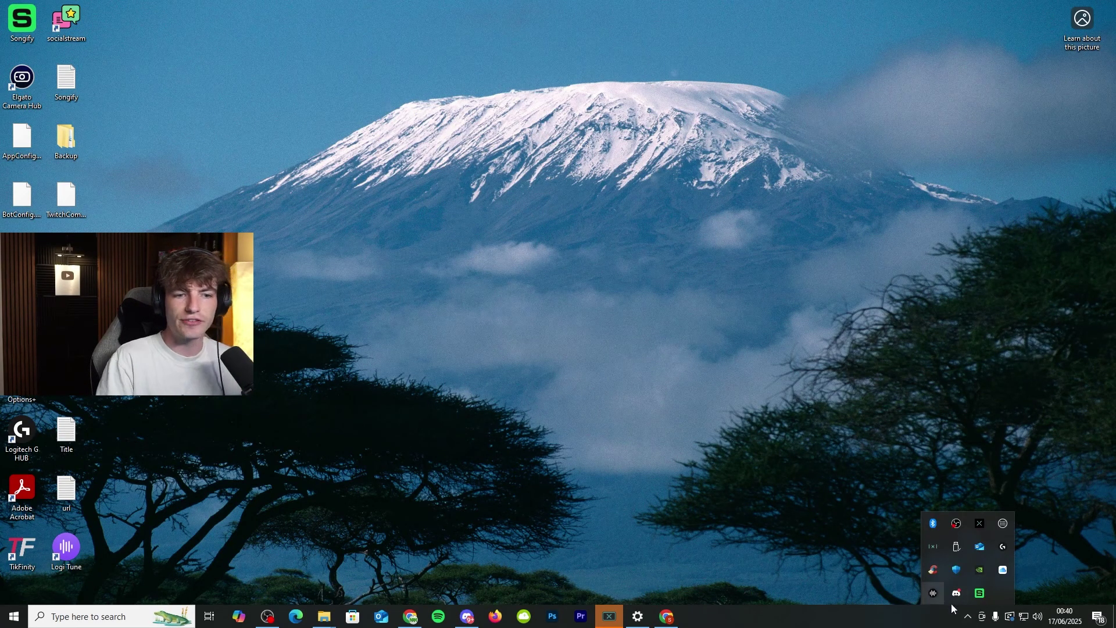
right_click(979, 593)
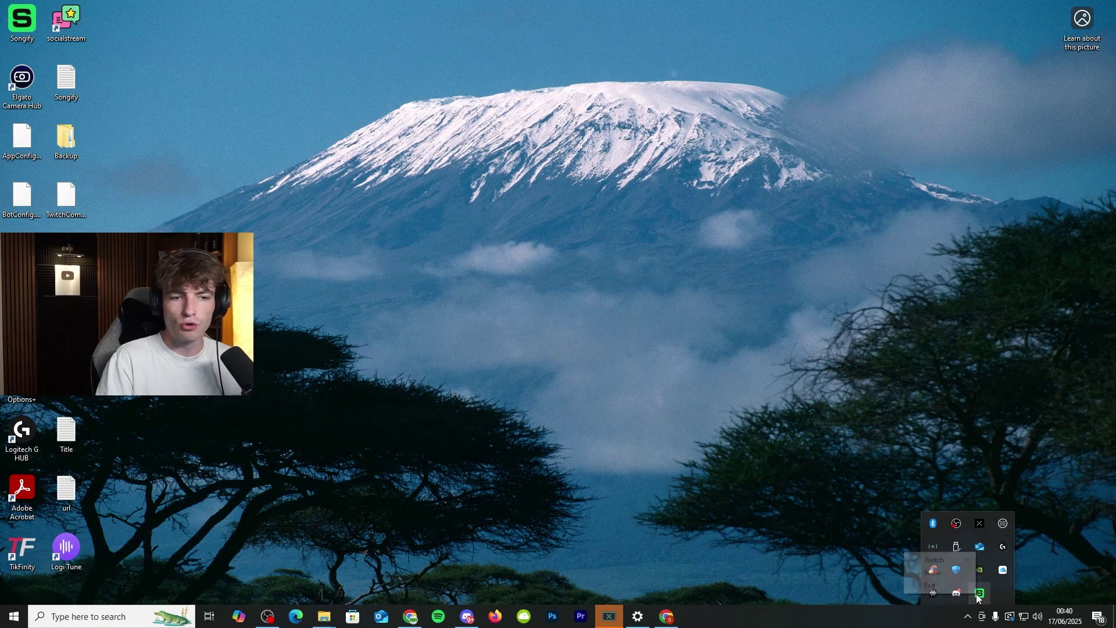
click(941, 573)
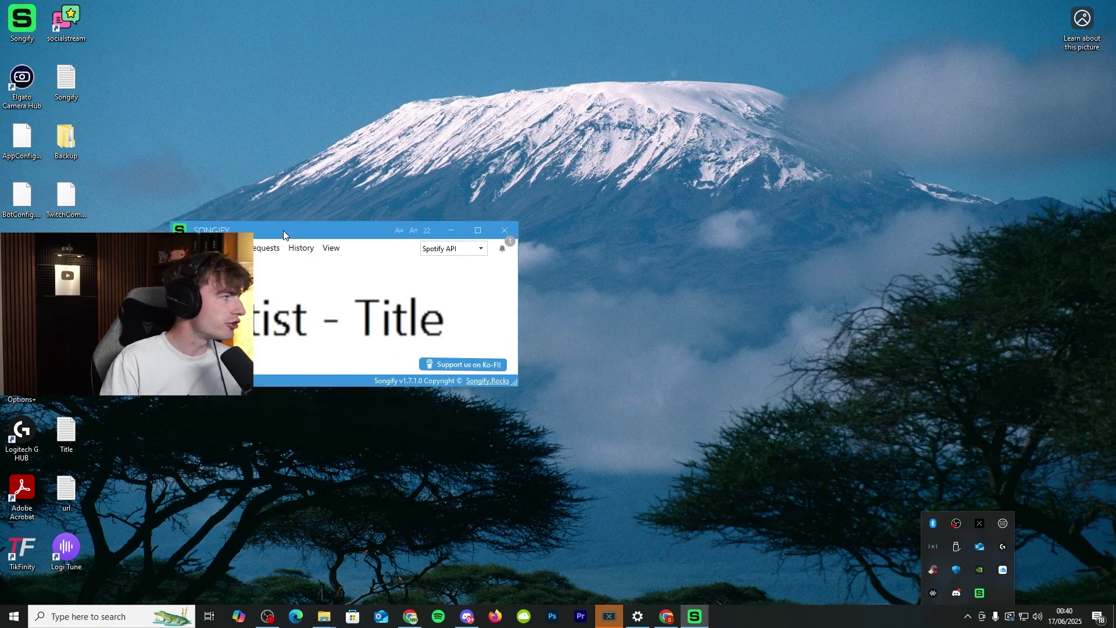
drag(283, 227, 463, 88)
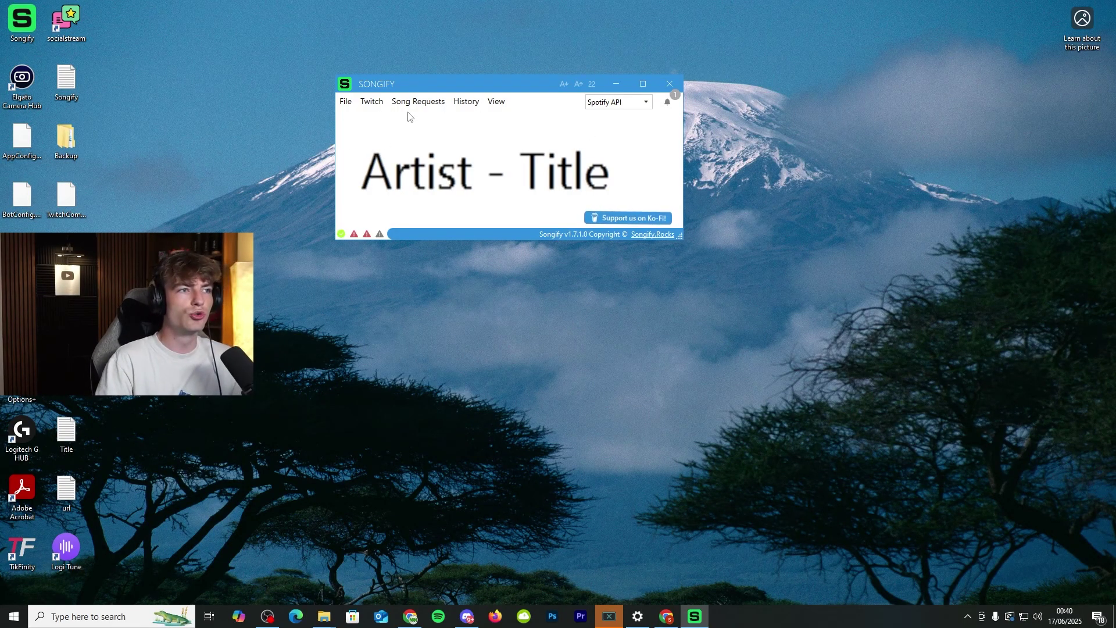
Link Songify to the Twitch account through the Twitch login, accepting cookies, and use the same account as the chat bot
click(372, 102)
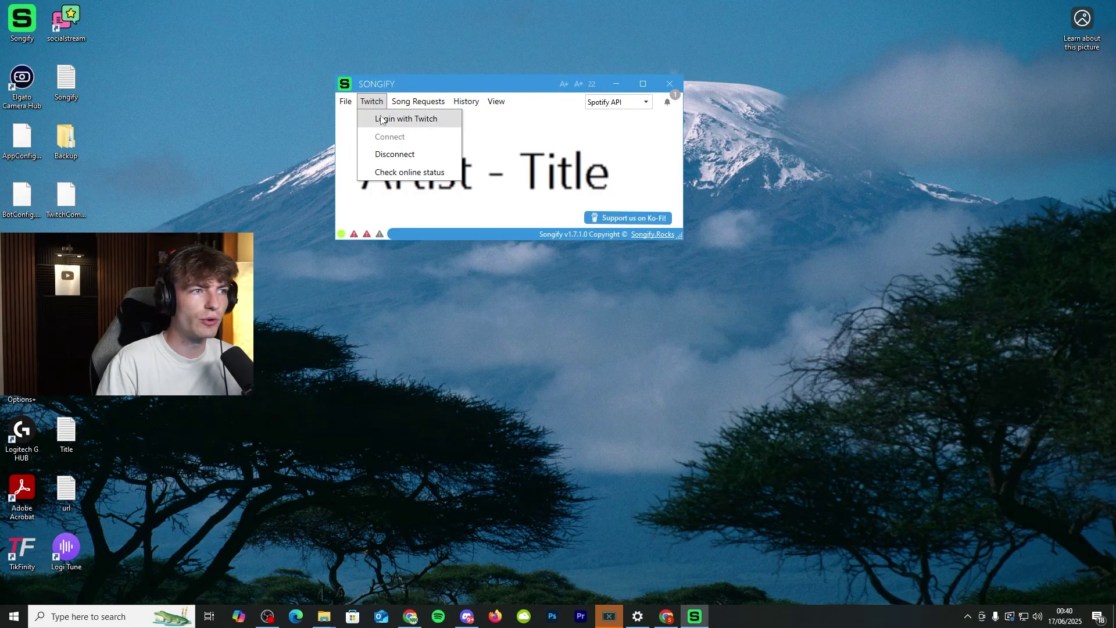
click(385, 119)
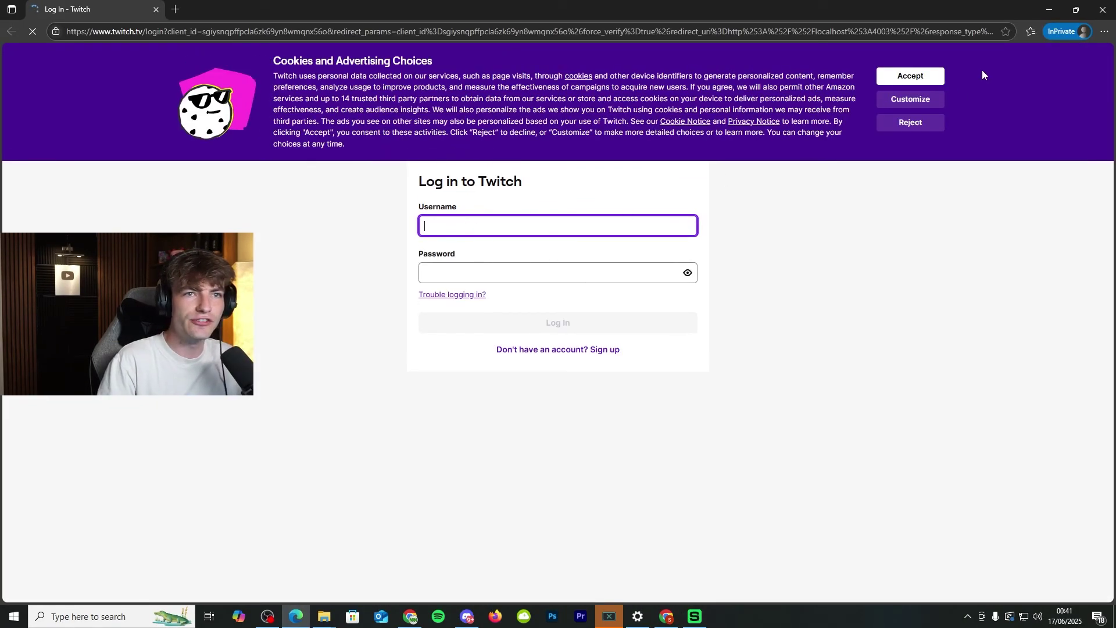
click(910, 75)
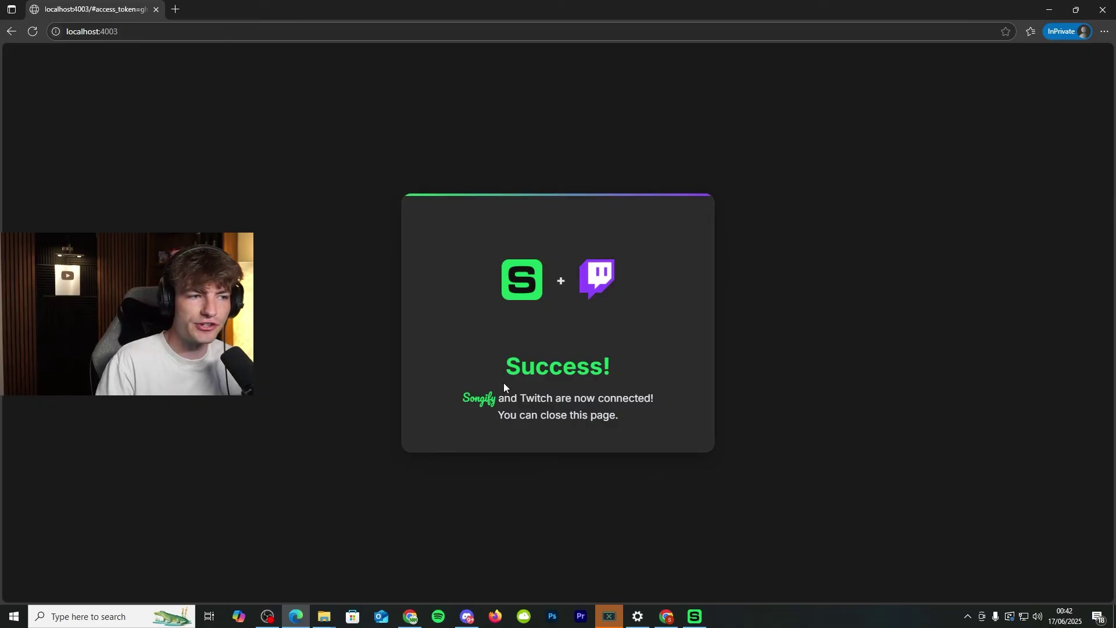
click(1103, 9)
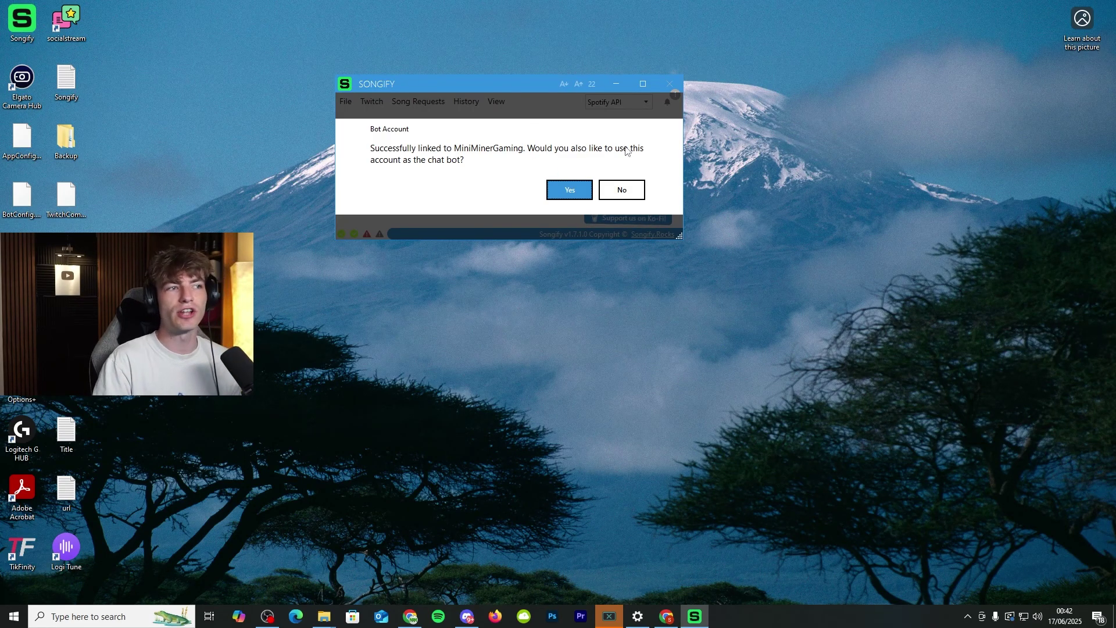
click(553, 190)
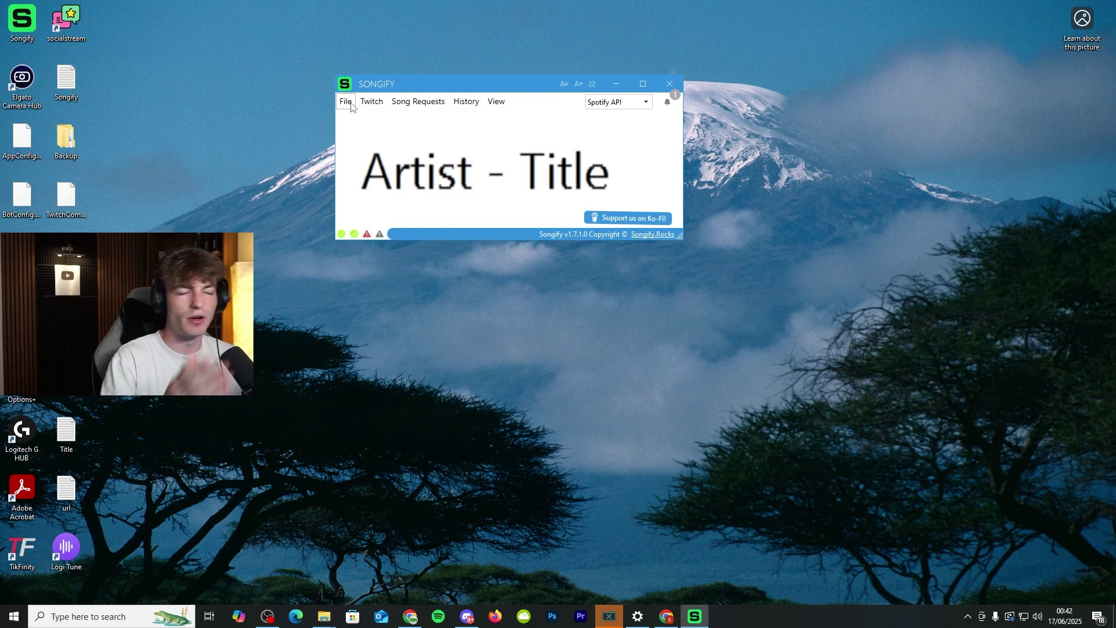
Open Songify's Spotify settings and switch to Spotify for Developers' Create app page in a maximized Chrome window
click(347, 106)
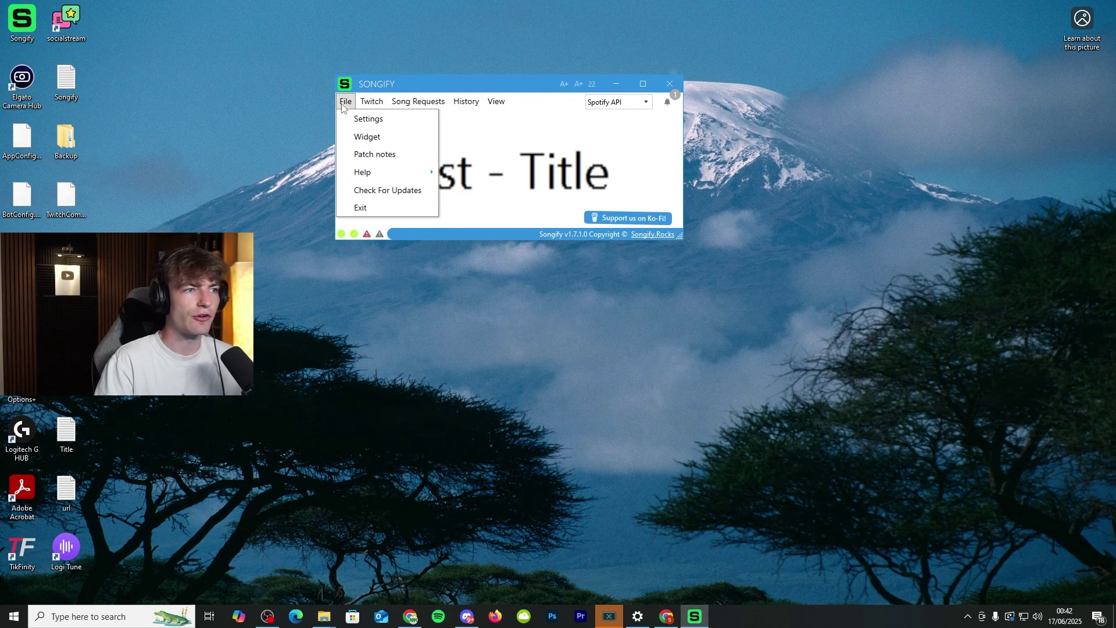
click(369, 119)
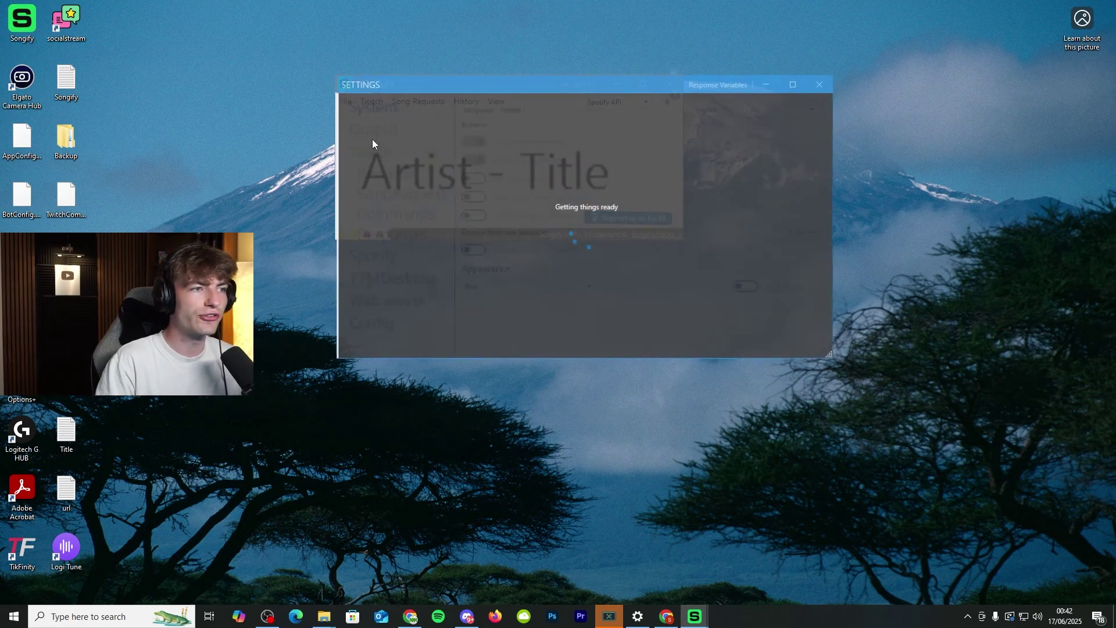
click(381, 260)
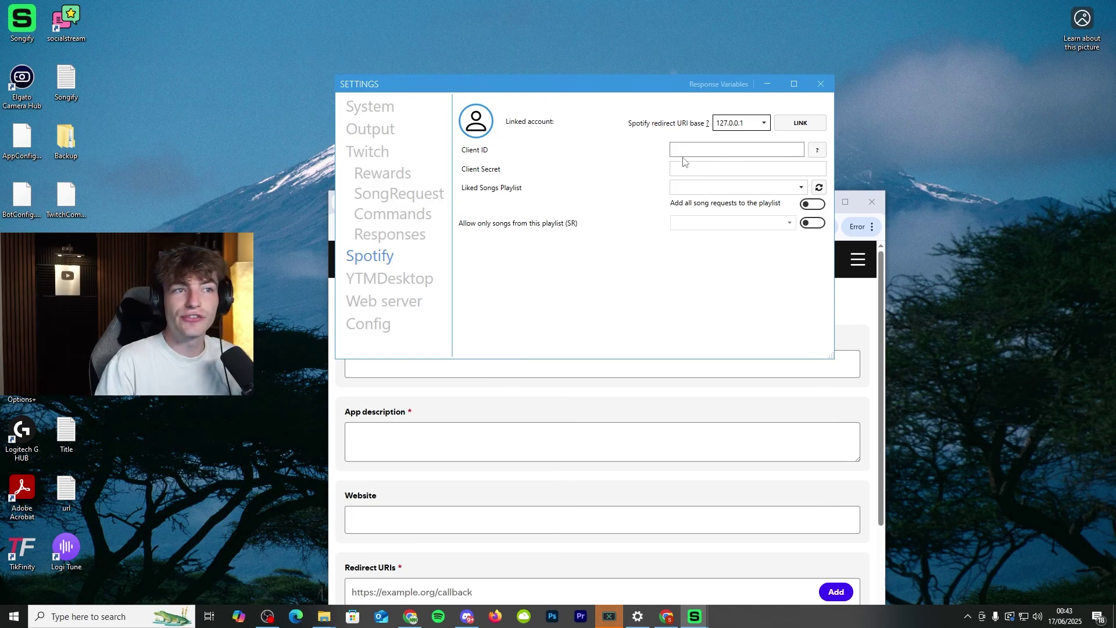
click(845, 203)
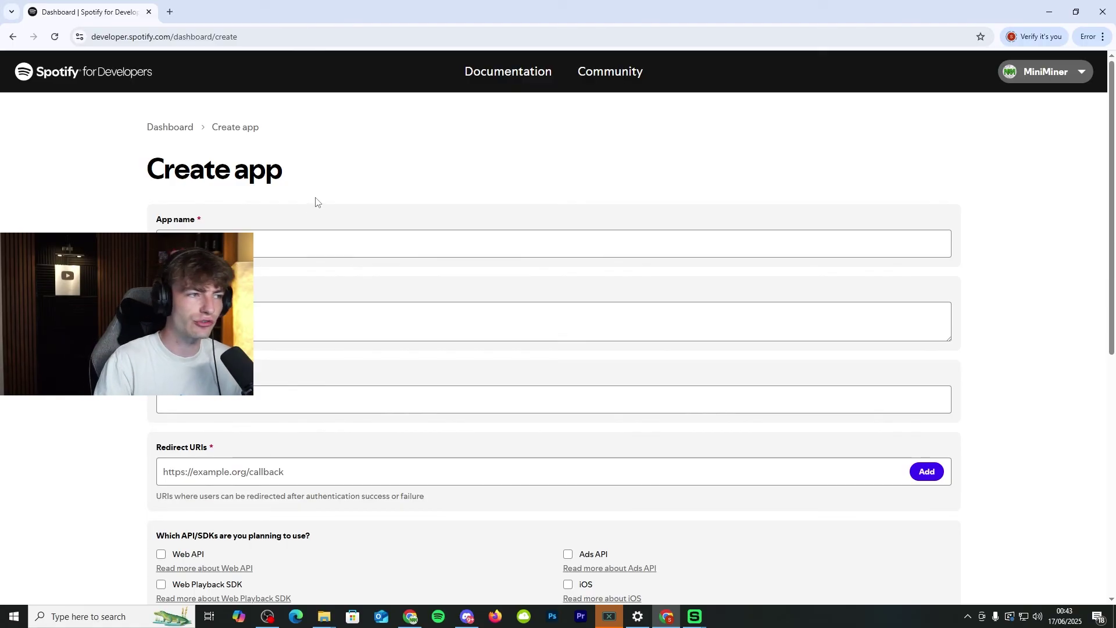
Name the new Spotify app "Songify" and describe it as "songify integration"
click(238, 244)
key(Escape)
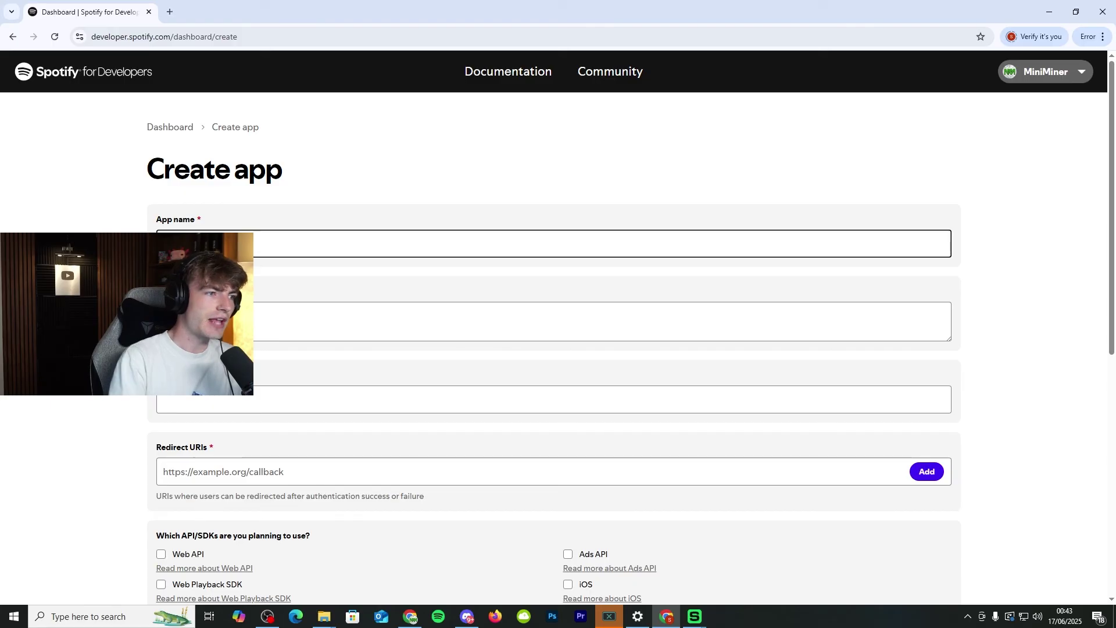
click(239, 320)
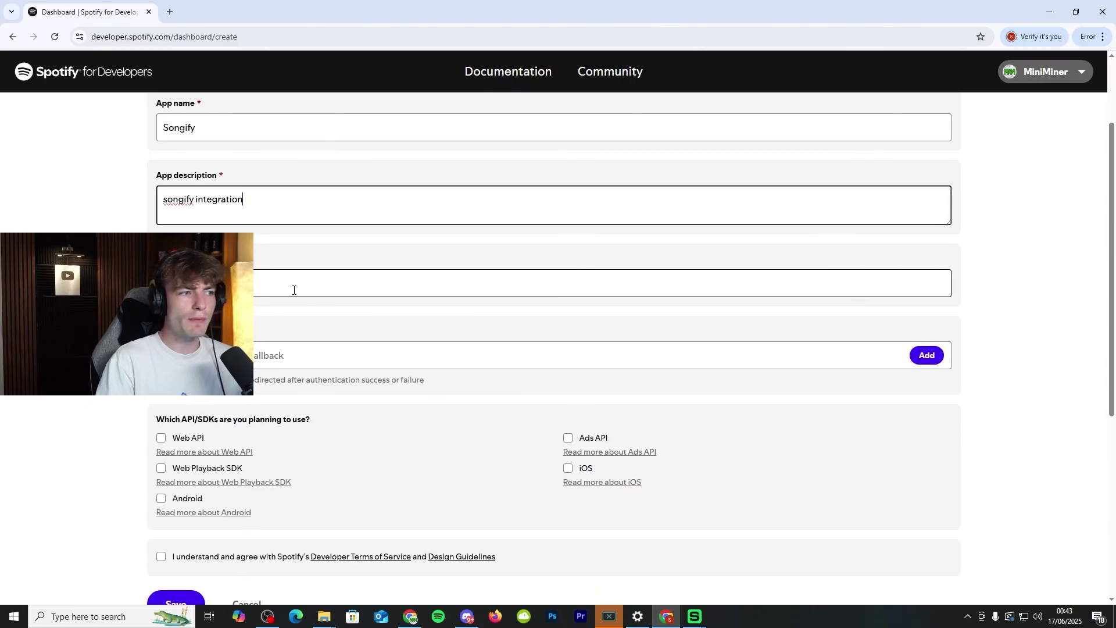
scroll(294, 290, down, 1)
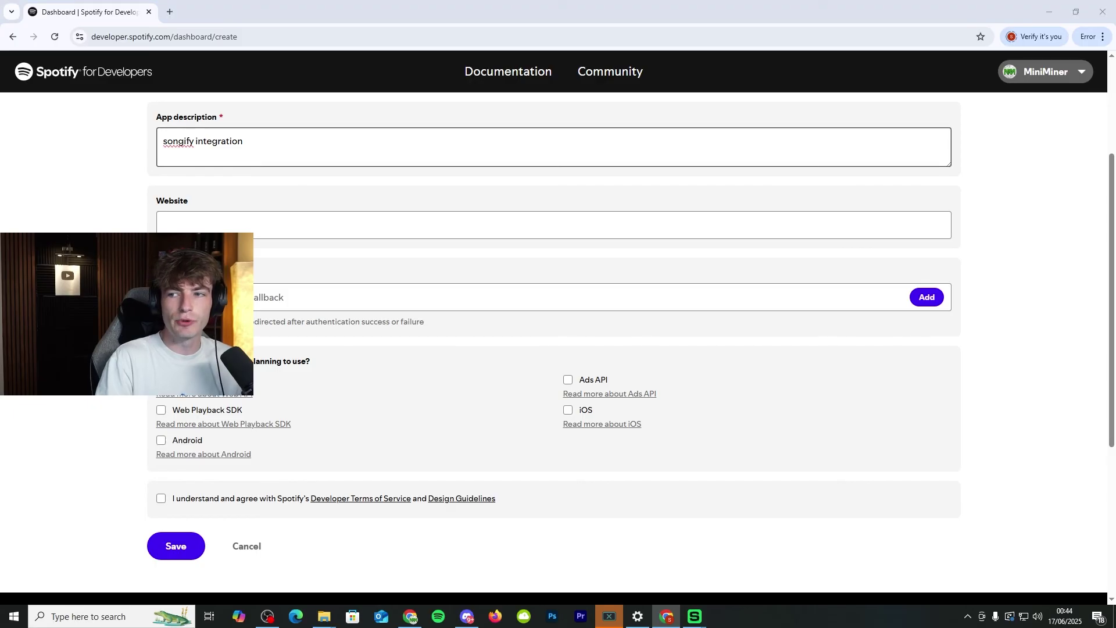
scroll(327, 329, down, 2)
scroll(196, 186, down, 1)
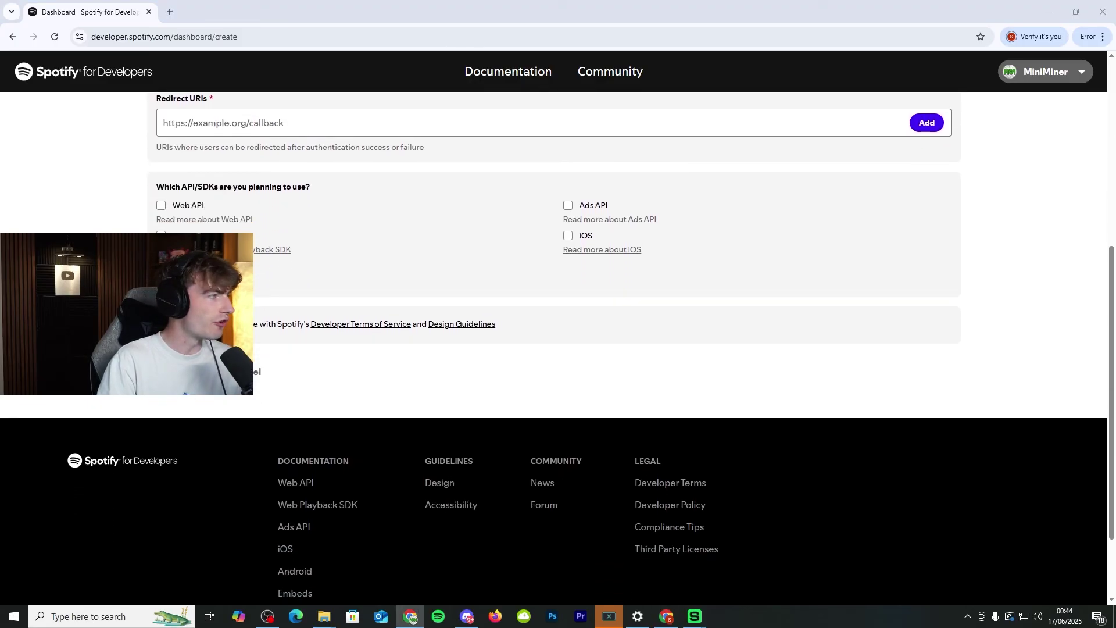
scroll(196, 186, up, 2)
scroll(196, 186, down, 1)
click(196, 187)
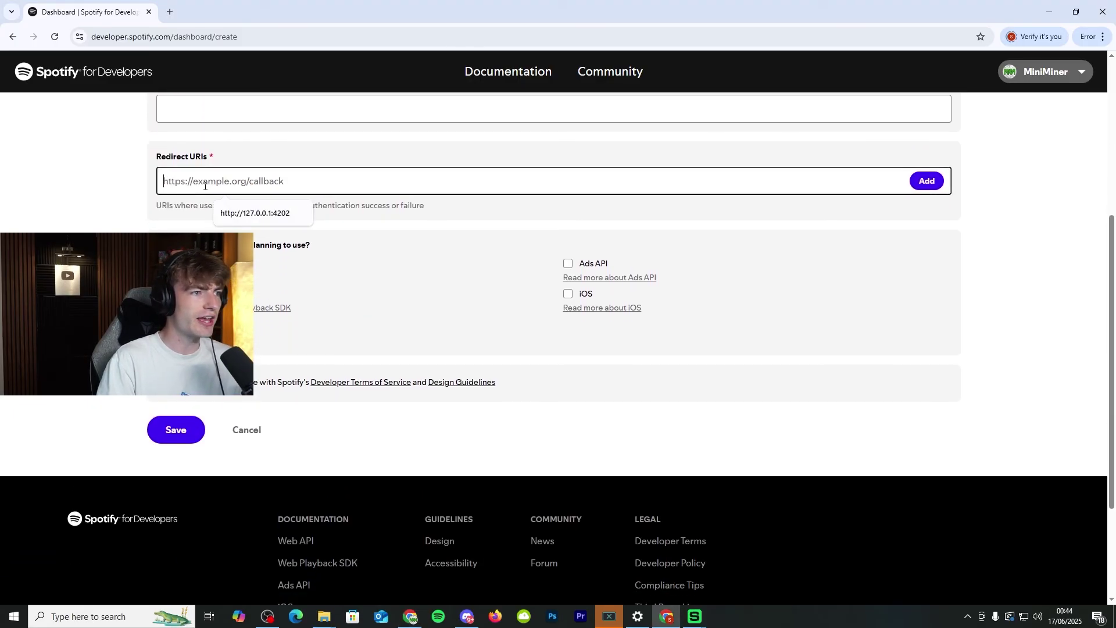
text(http://127.0.0.1:4002/auth)
click(154, 207)
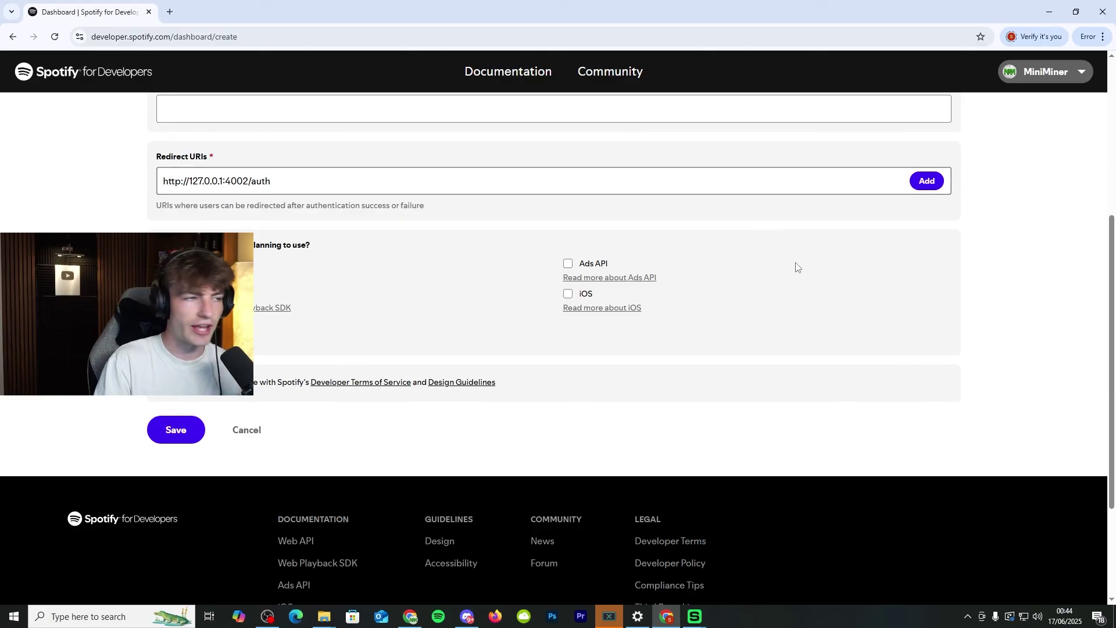
scroll(695, 262, up, 1)
scroll(794, 276, down, 1)
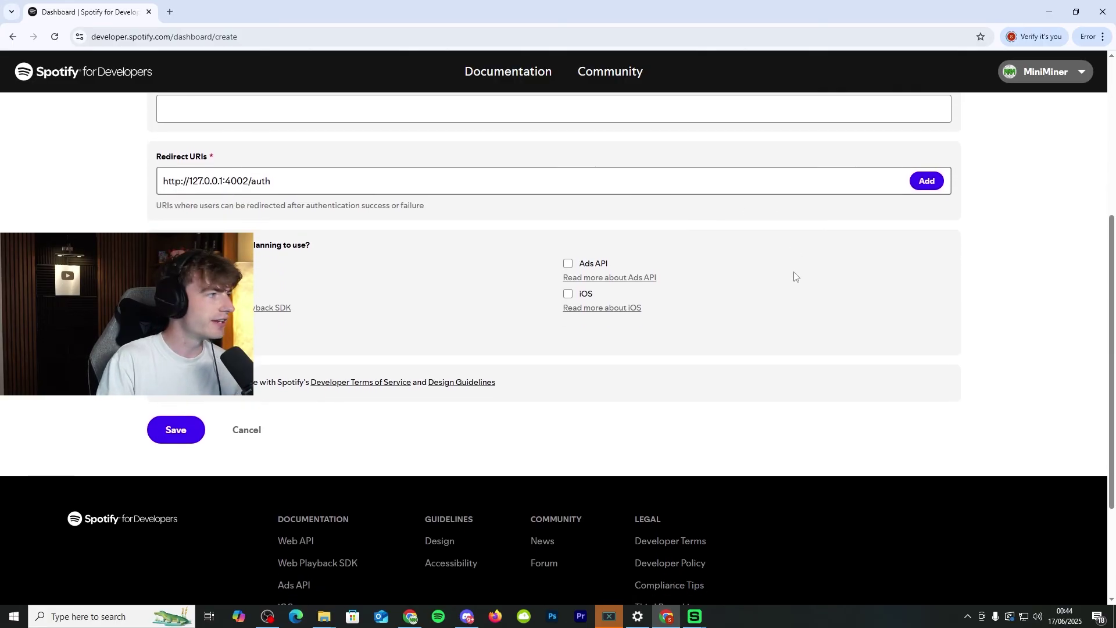
click(916, 184)
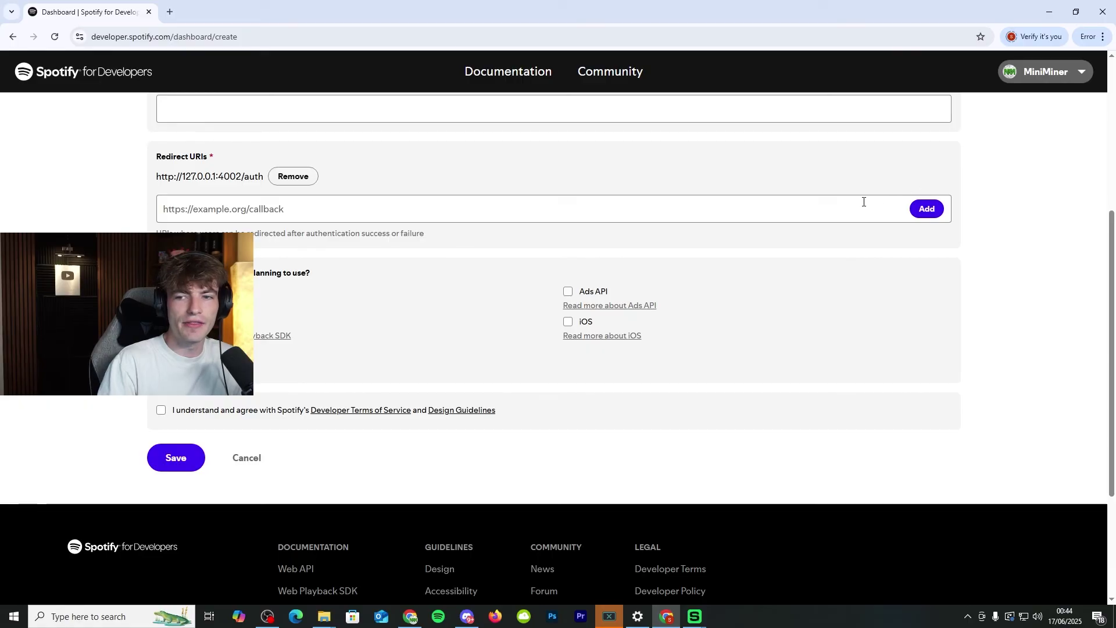
Agree to Spotify's Developer Terms of Service and Design Guidelines and save the new app
scroll(697, 277, down, 1)
scroll(176, 395, up, 2)
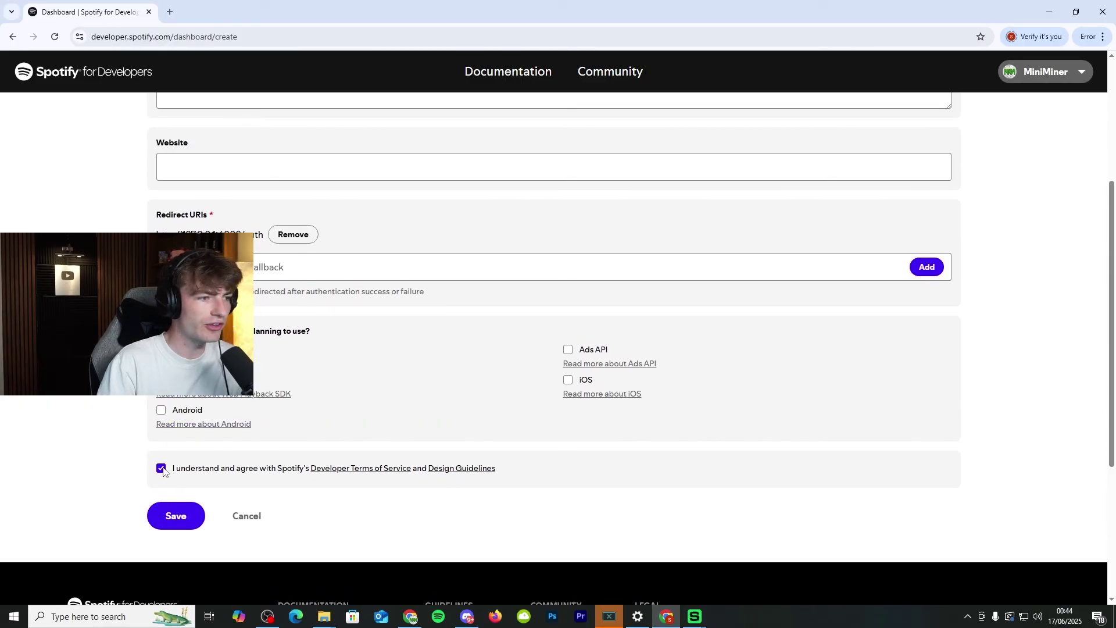
click(175, 516)
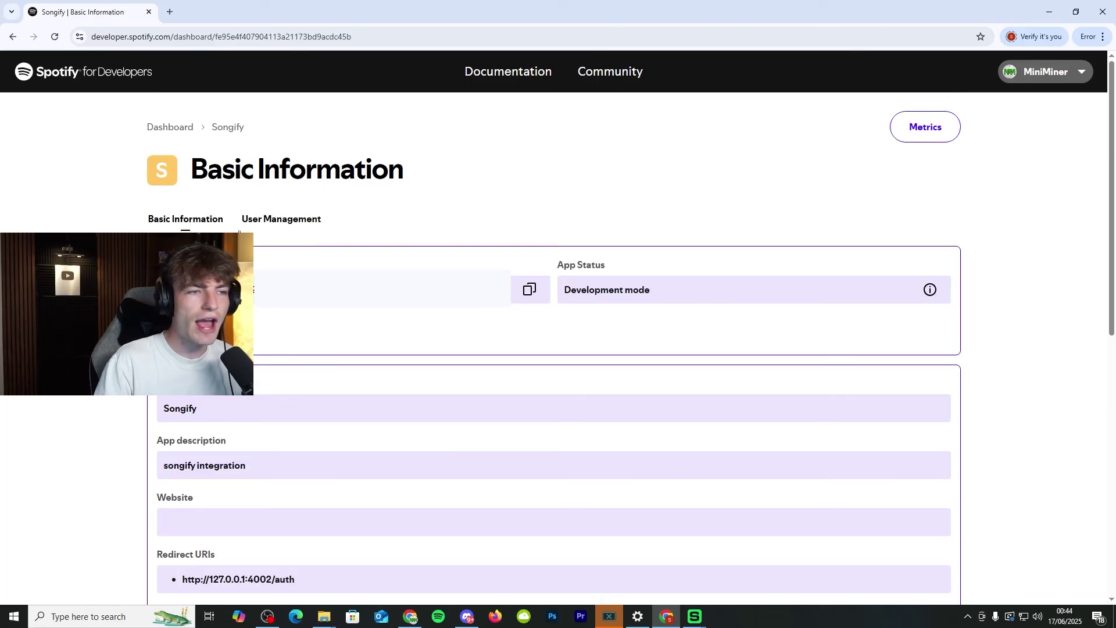
Reveal the app's client secret in its basic information and copy the client ID
scroll(241, 226, down, 1)
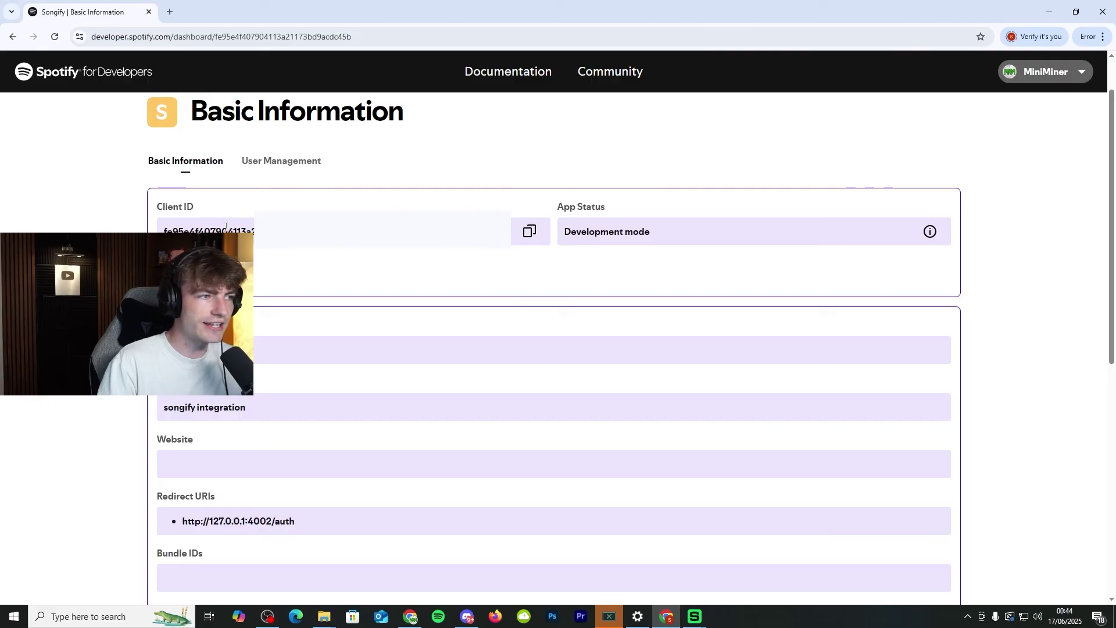
scroll(159, 224, down, 1)
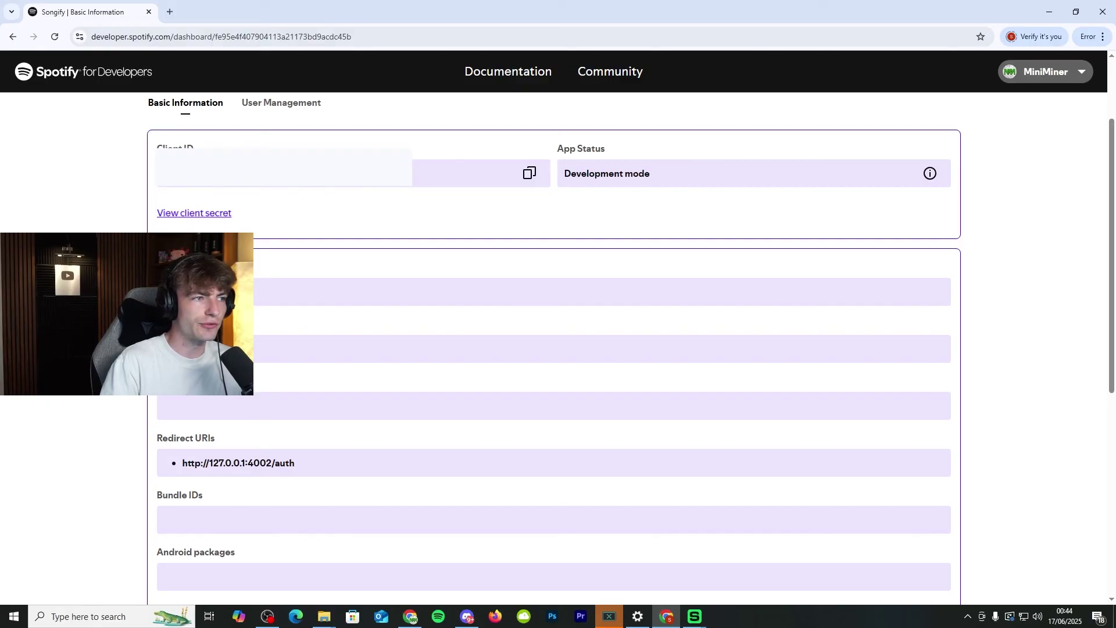
click(194, 213)
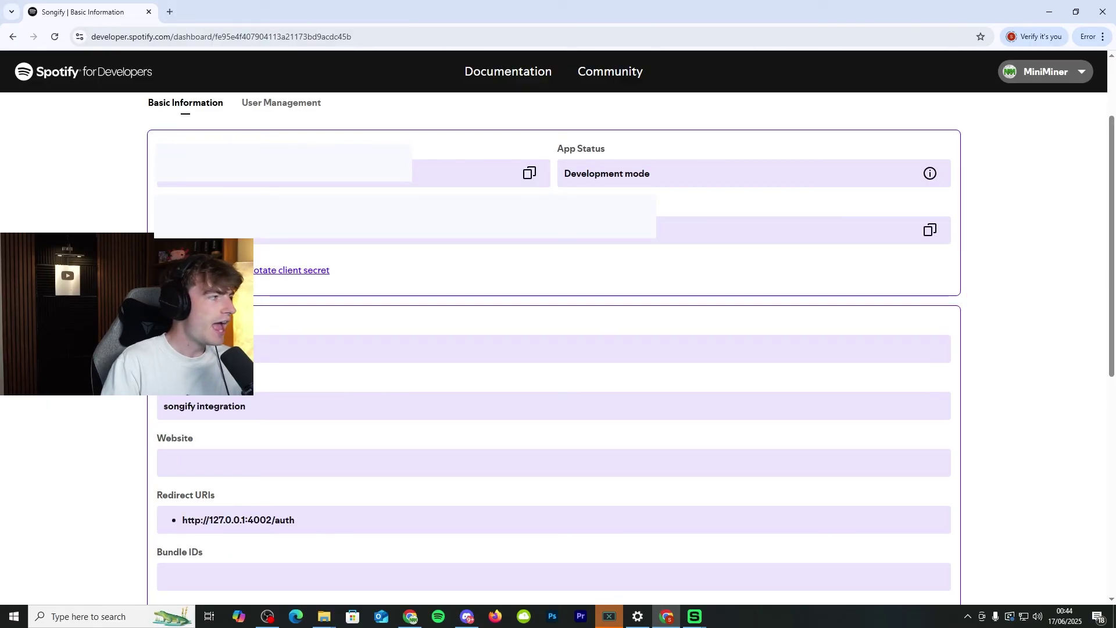
scroll(364, 243, down, 1)
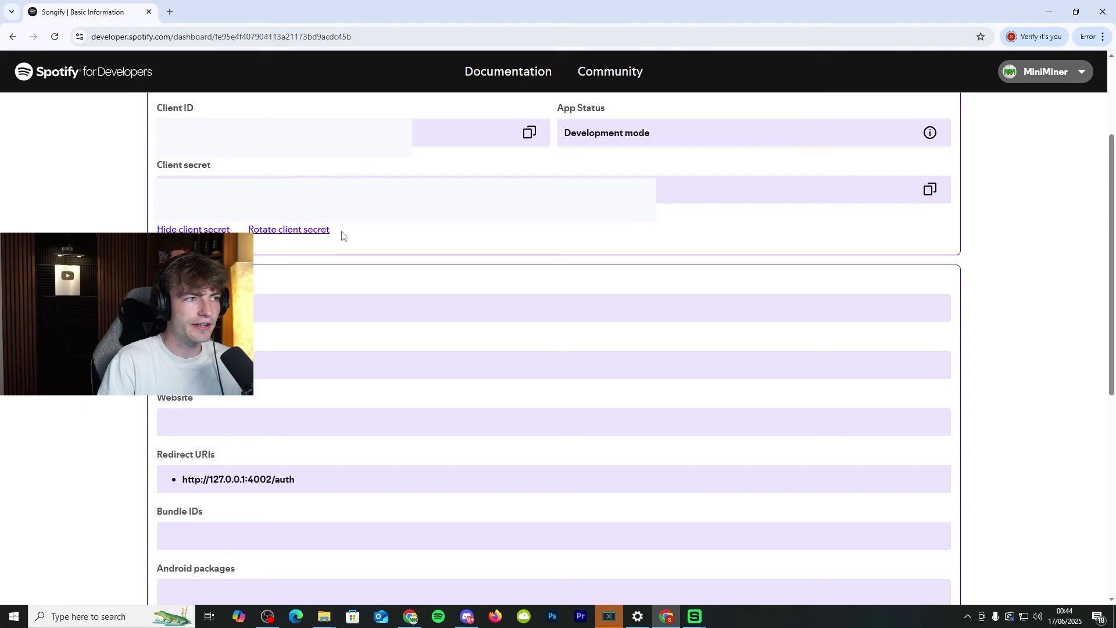
click(528, 115)
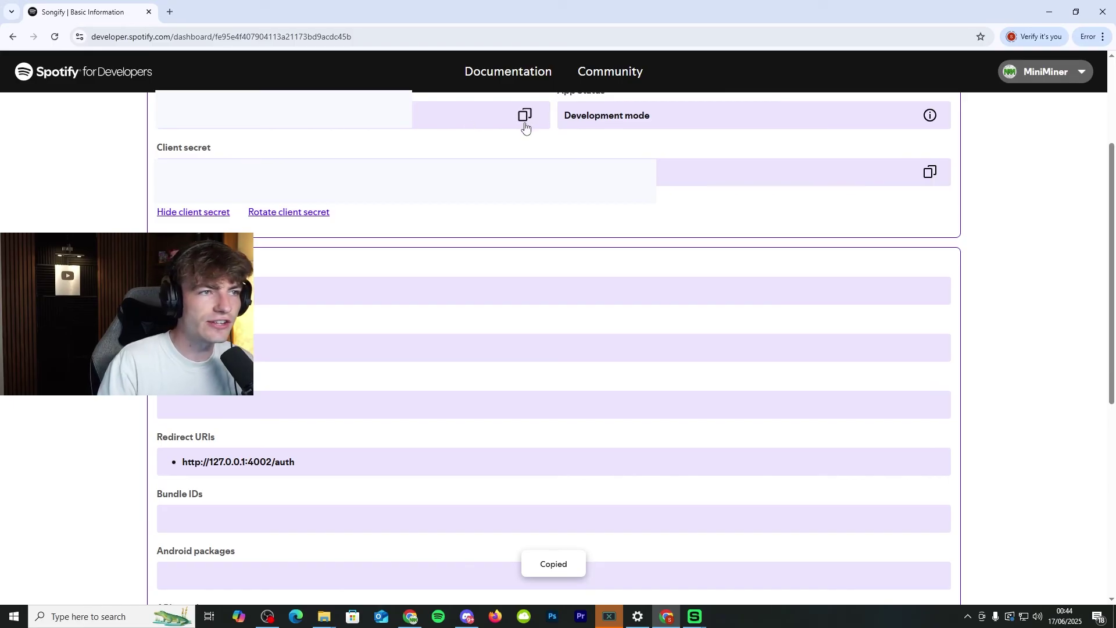
Switch to Songify's settings window and paste the copied Spotify app client ID into the Client ID field
mouse_move(694, 616)
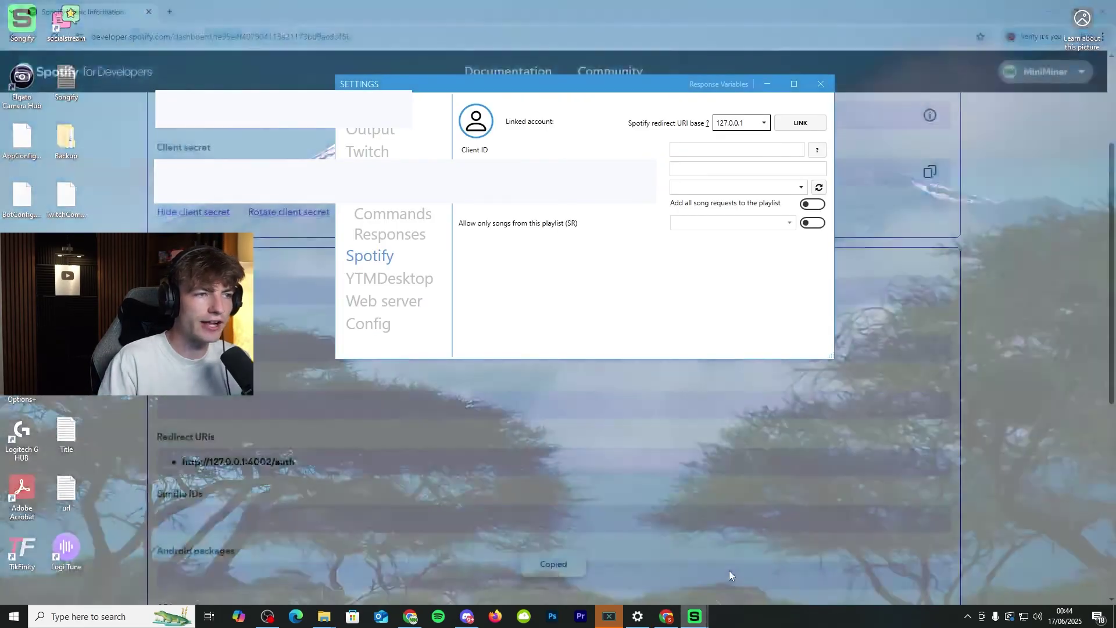
click(729, 570)
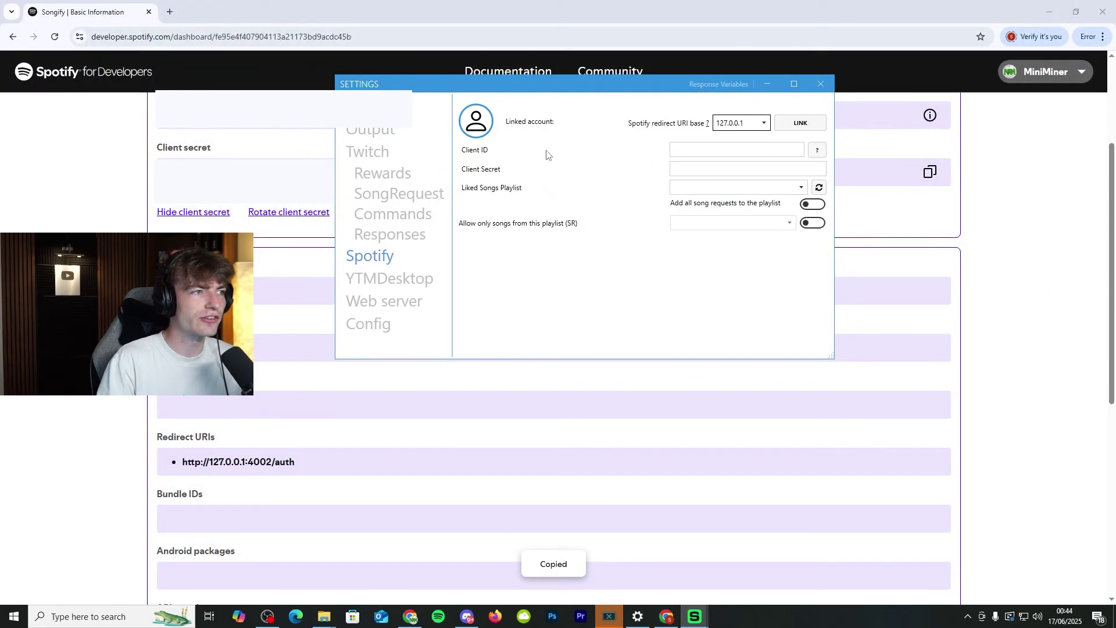
click(673, 146)
key(ctrl+v)
Copy the client secret from the Spotify app page and paste it into Songify's Client Secret field
drag(567, 84, 563, 195)
click(930, 171)
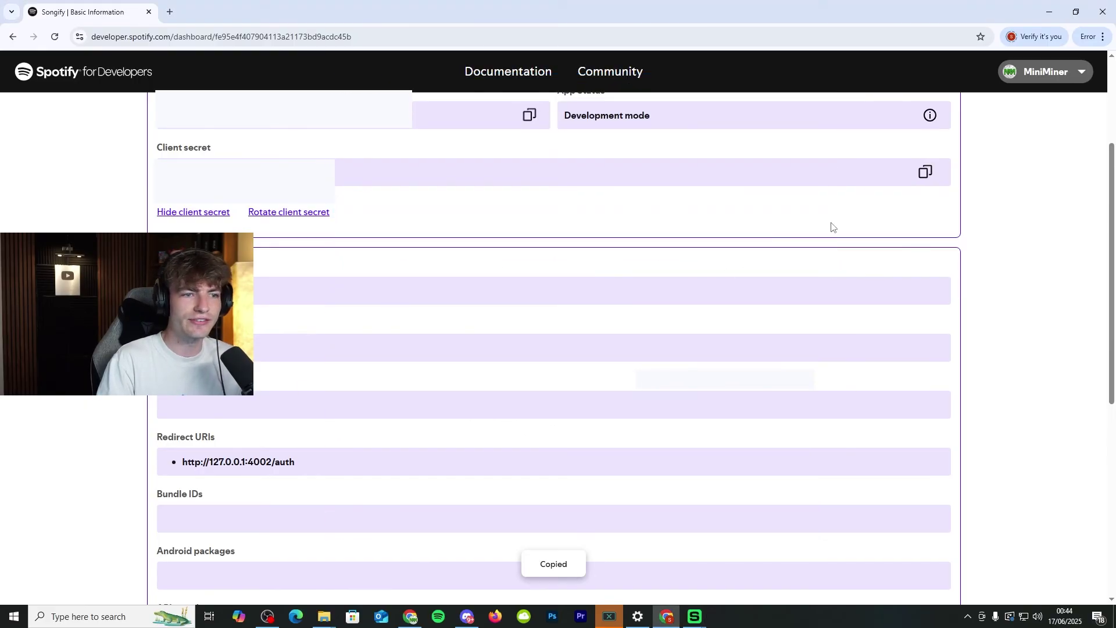
mouse_move(701, 622)
click(724, 573)
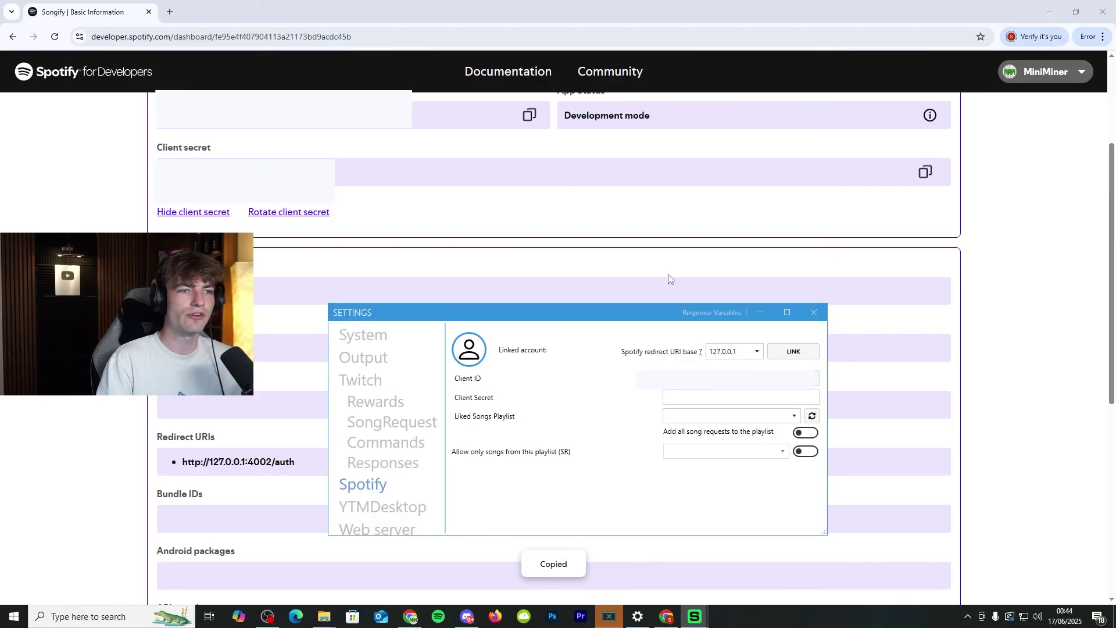
drag(654, 304, 654, 221)
click(680, 314)
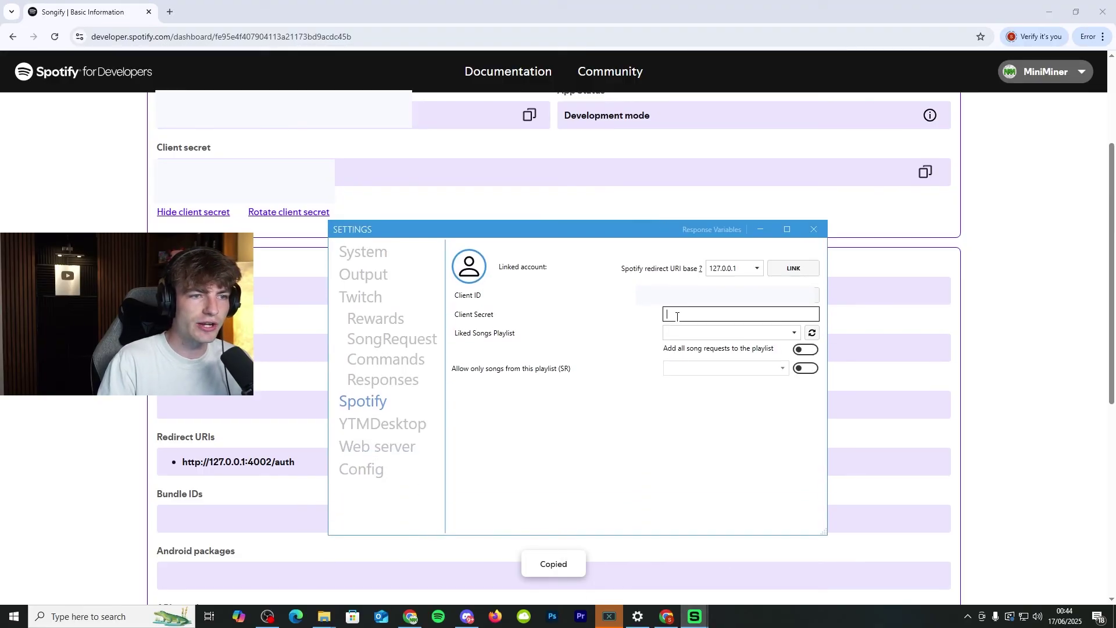
key(ctrl+v)
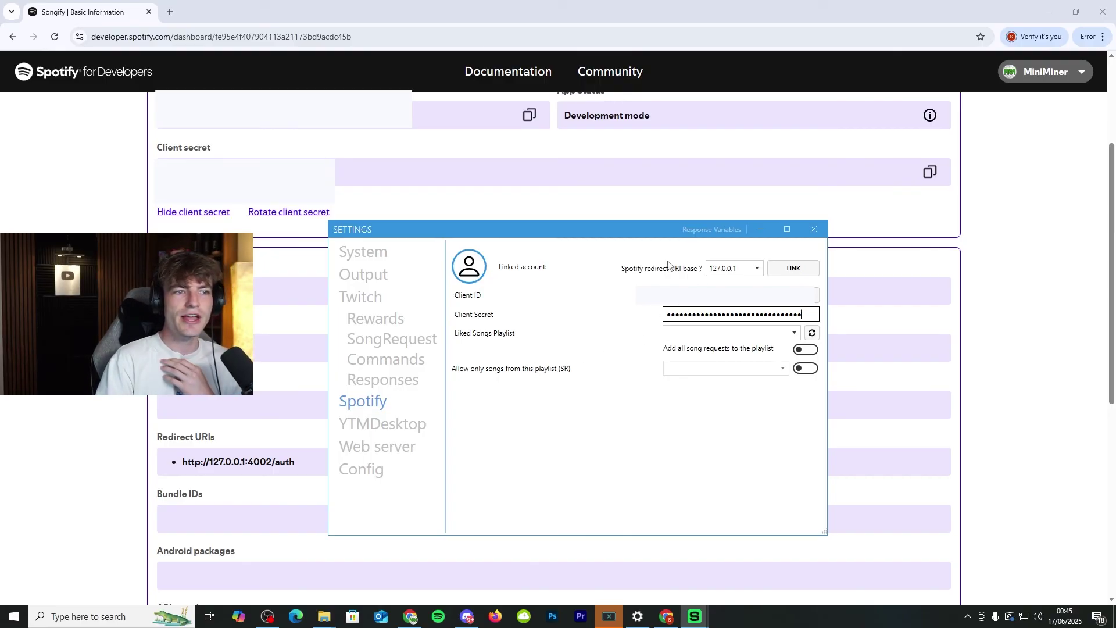
click(723, 271)
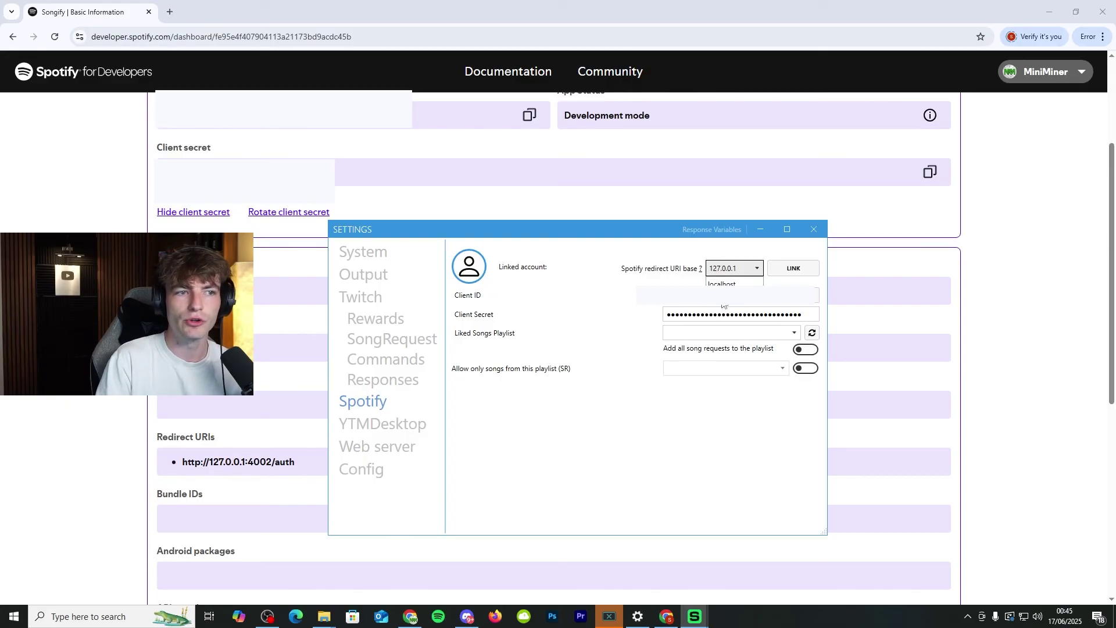
click(733, 268)
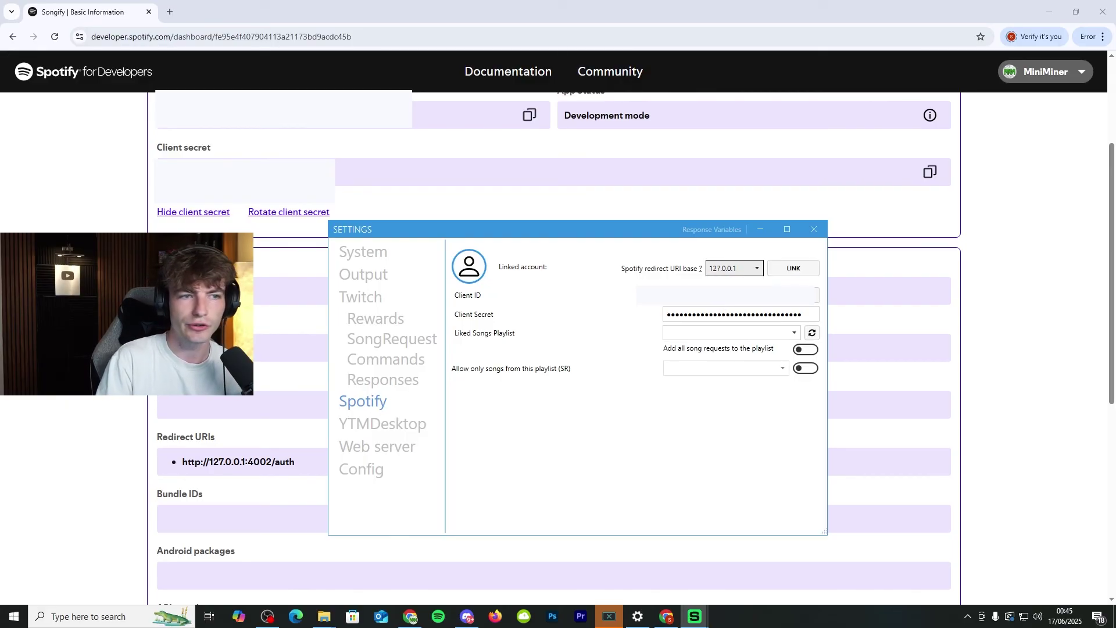
click(784, 271)
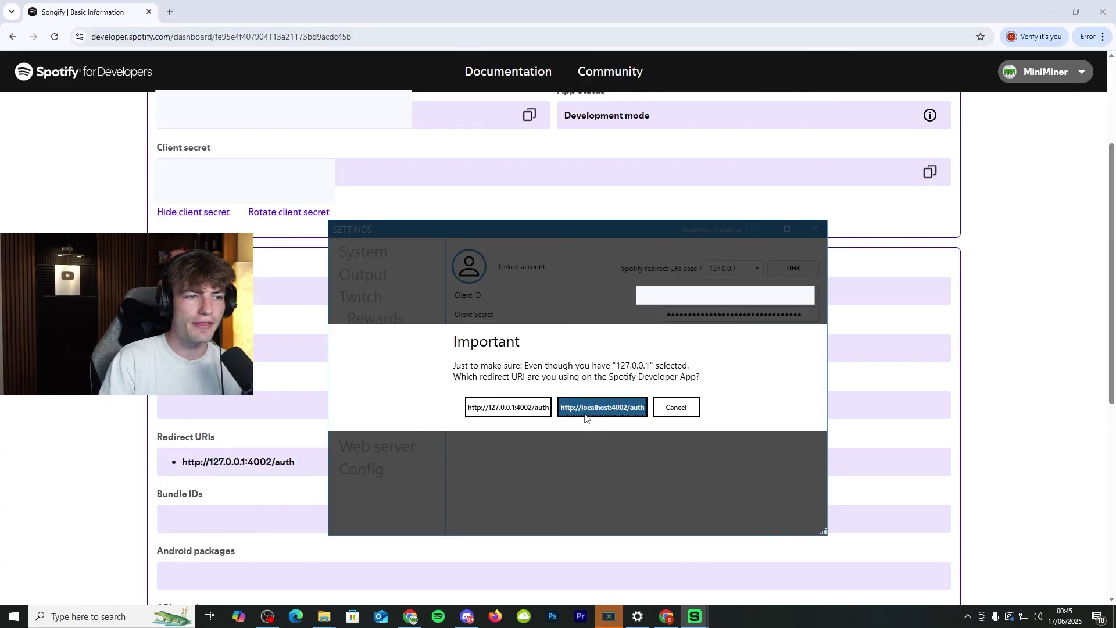
click(498, 414)
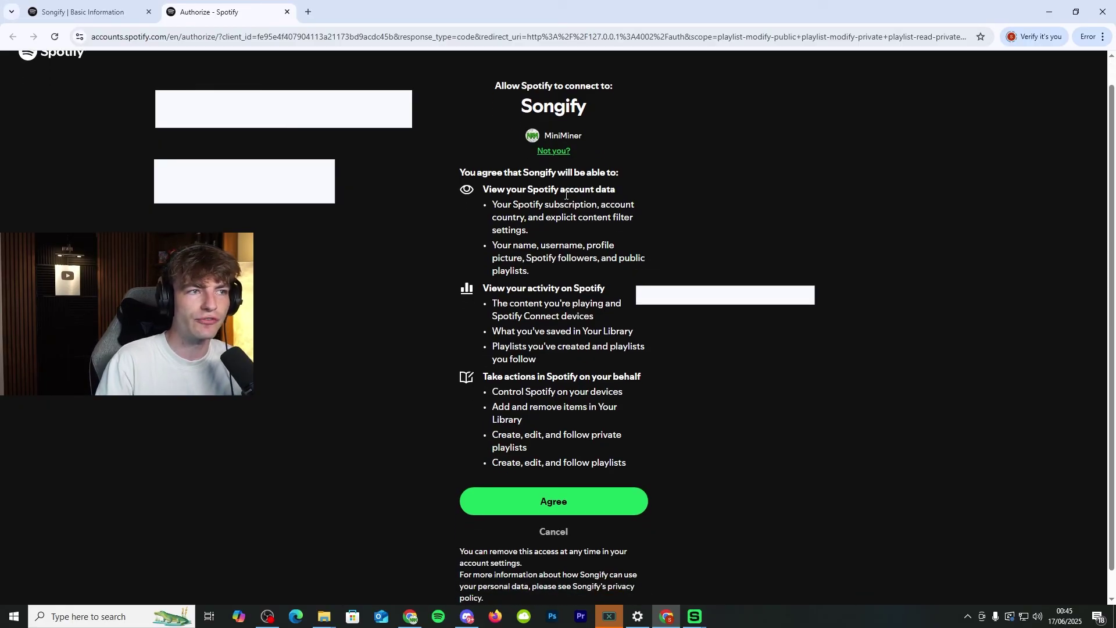
scroll(566, 195, down, 1)
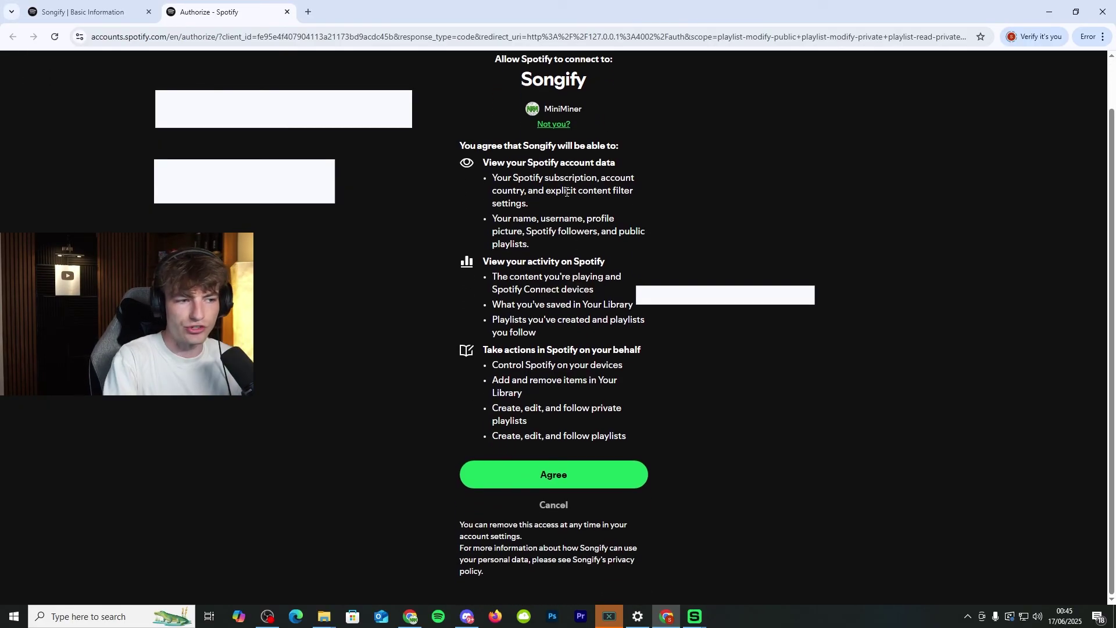
click(556, 468)
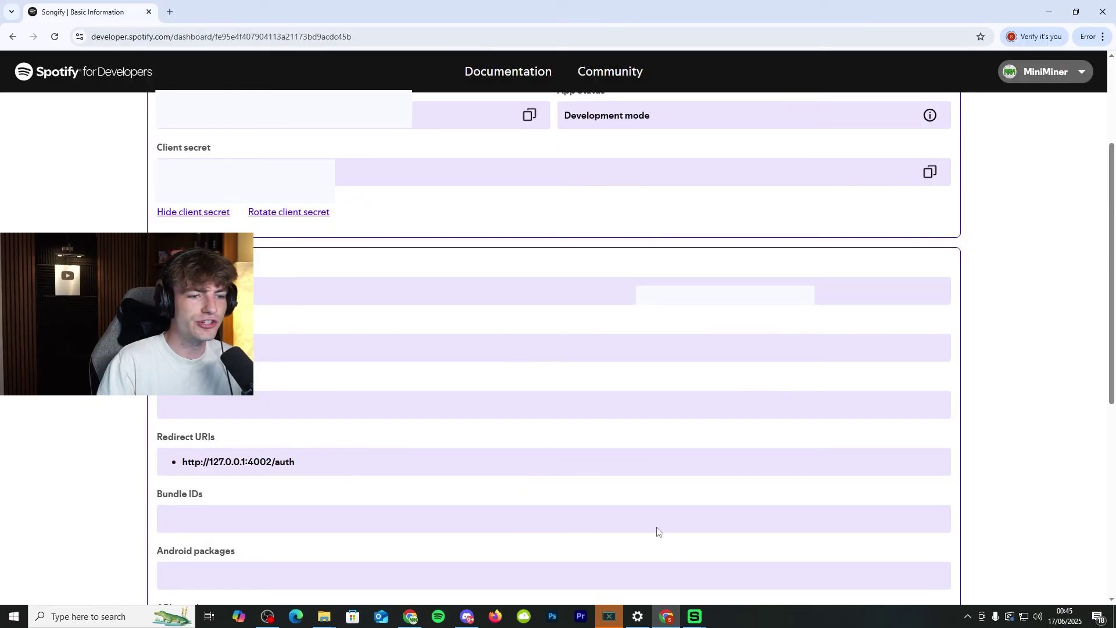
mouse_move(695, 615)
click(740, 577)
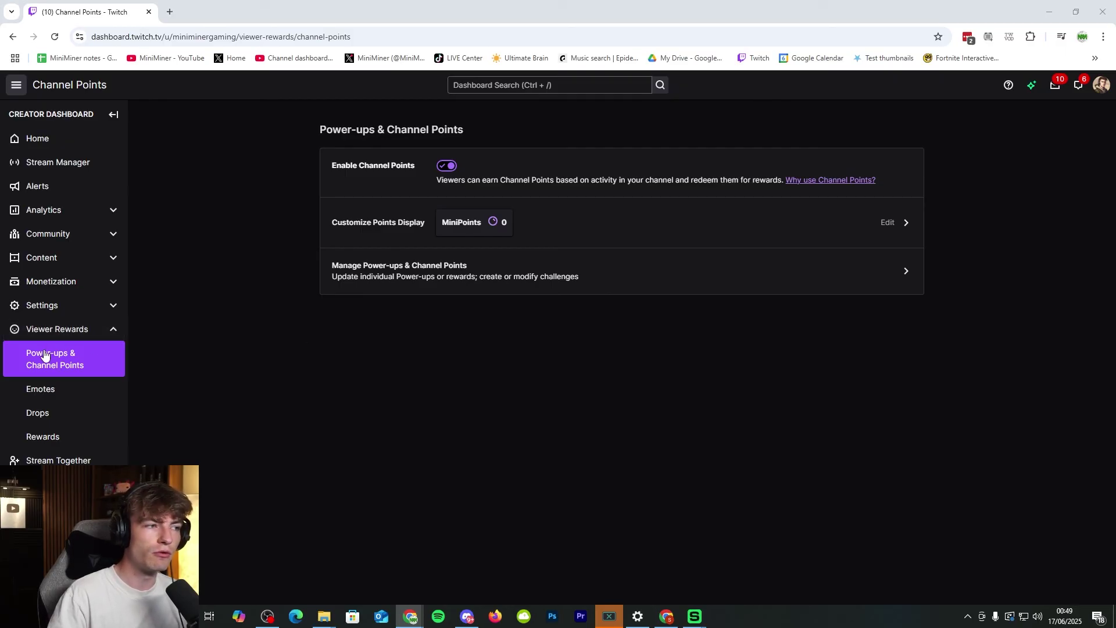
Start a new custom reward in Twitch's Power-ups & Channel Points management and name it "SONG REQUEST1"
click(398, 277)
scroll(398, 281, down, 15)
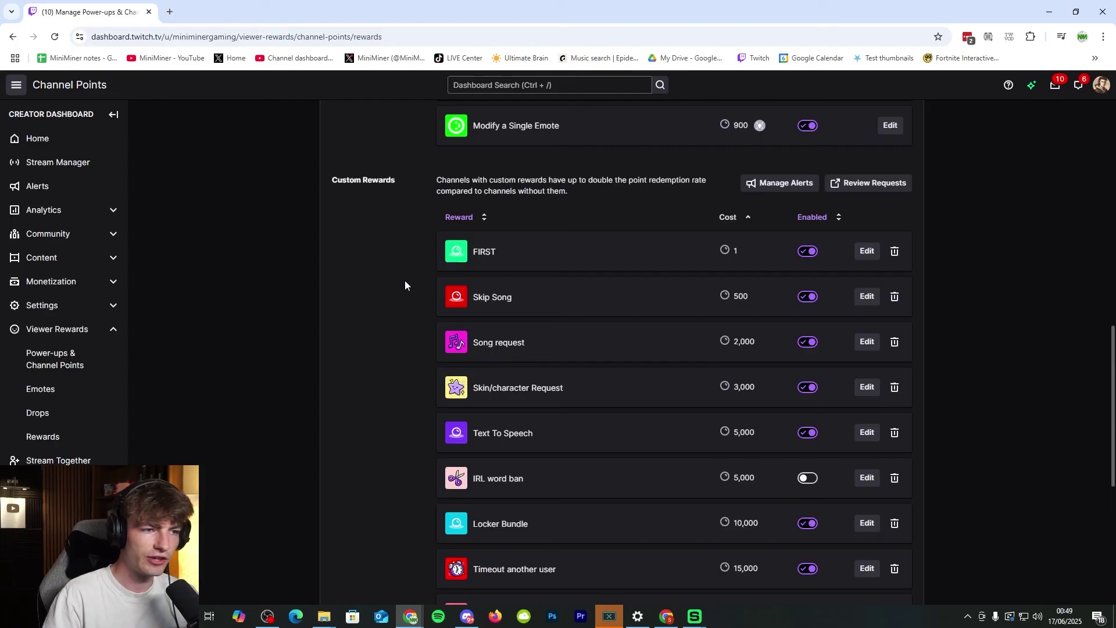
click(474, 560)
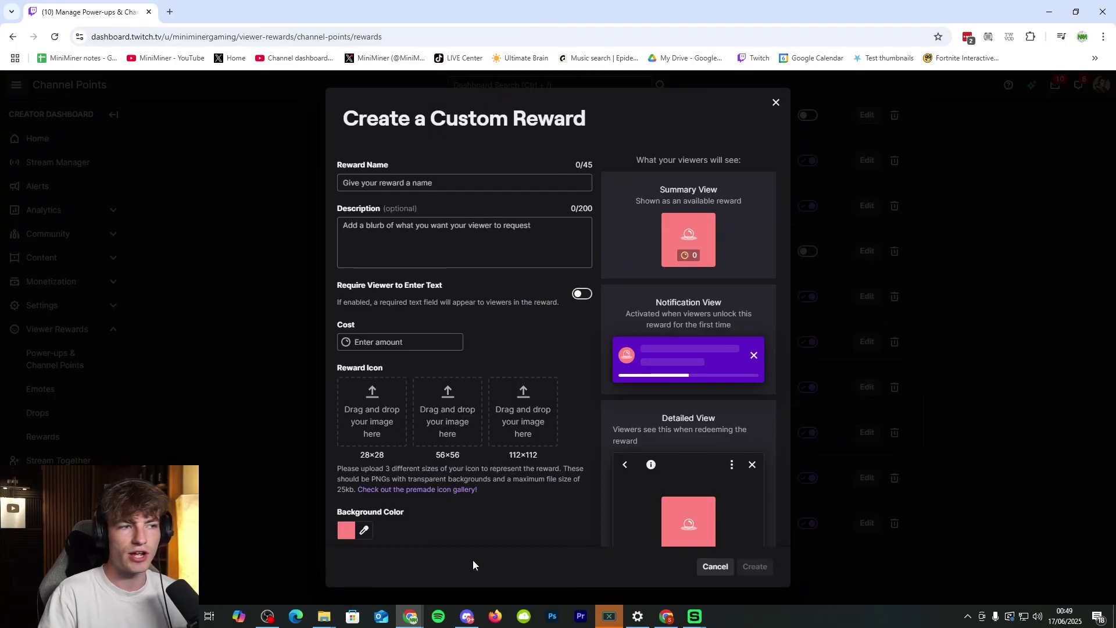
click(401, 185)
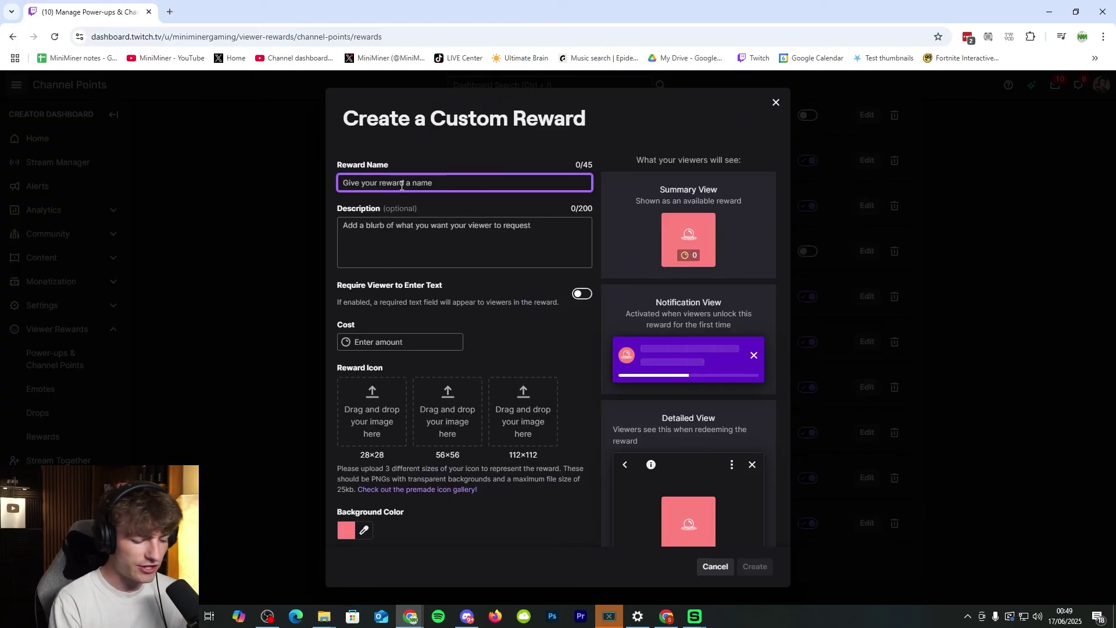
text(S)
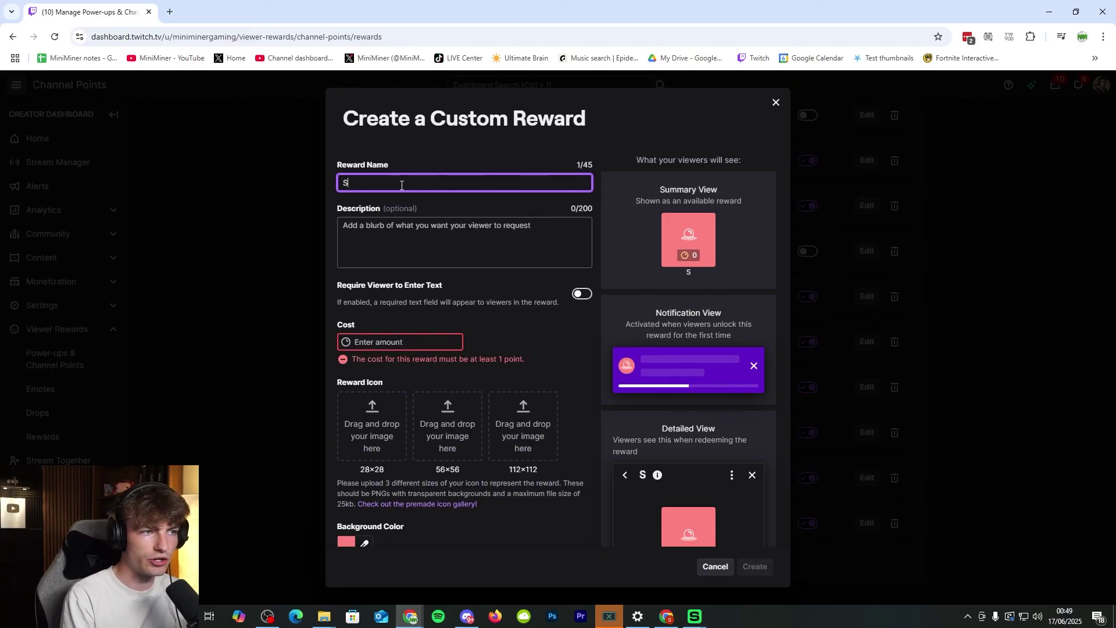
text(ONG REQUEST)
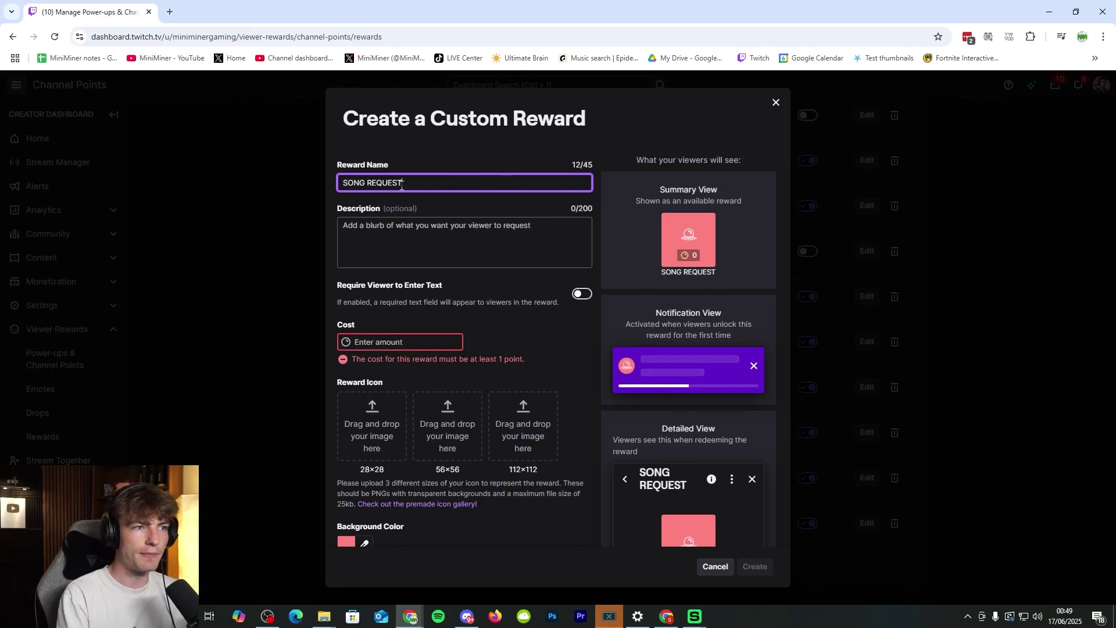
text(1)
Describe the reward as FORMAT YOUR REQUEST IN THIS WAY "SONG - ARTIST"
click(445, 256)
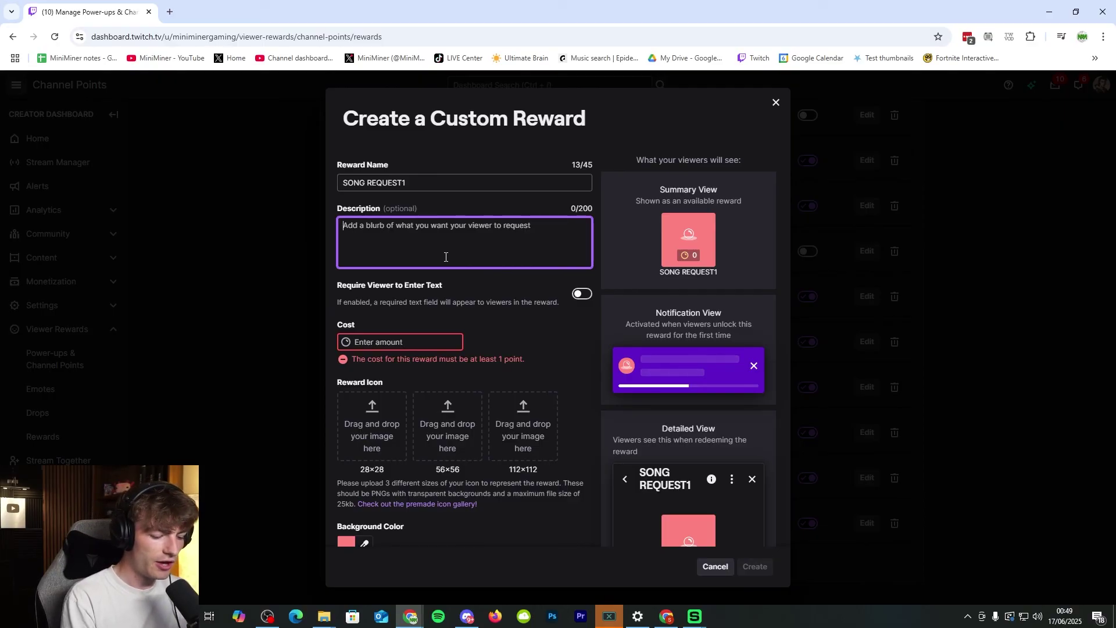
text(FORMAT YOUR REQUES)
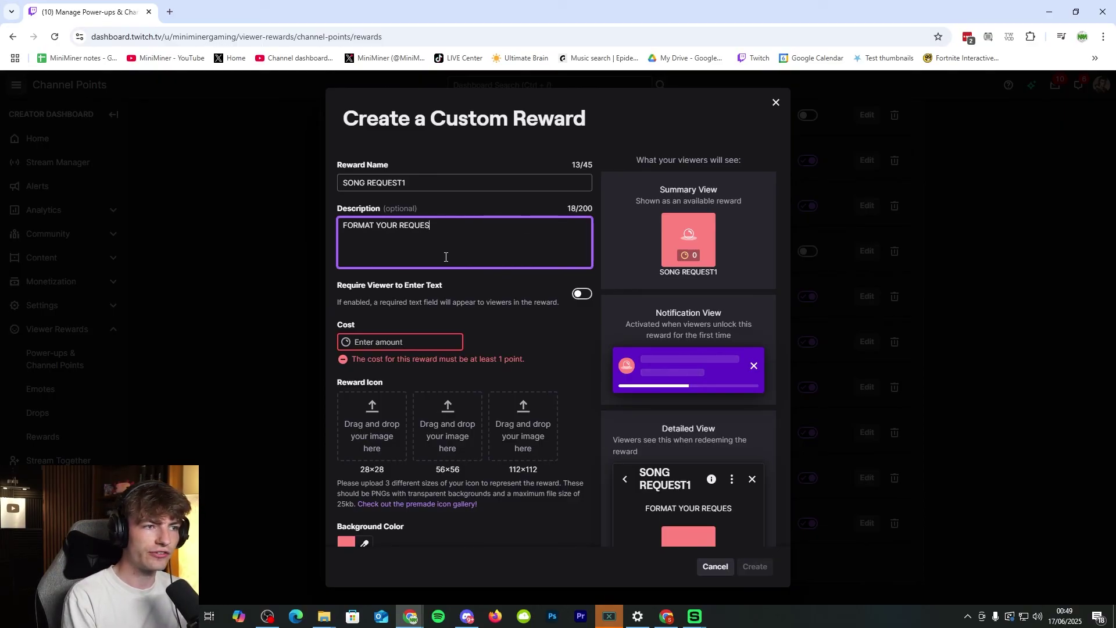
text(T IN THIS WAY)
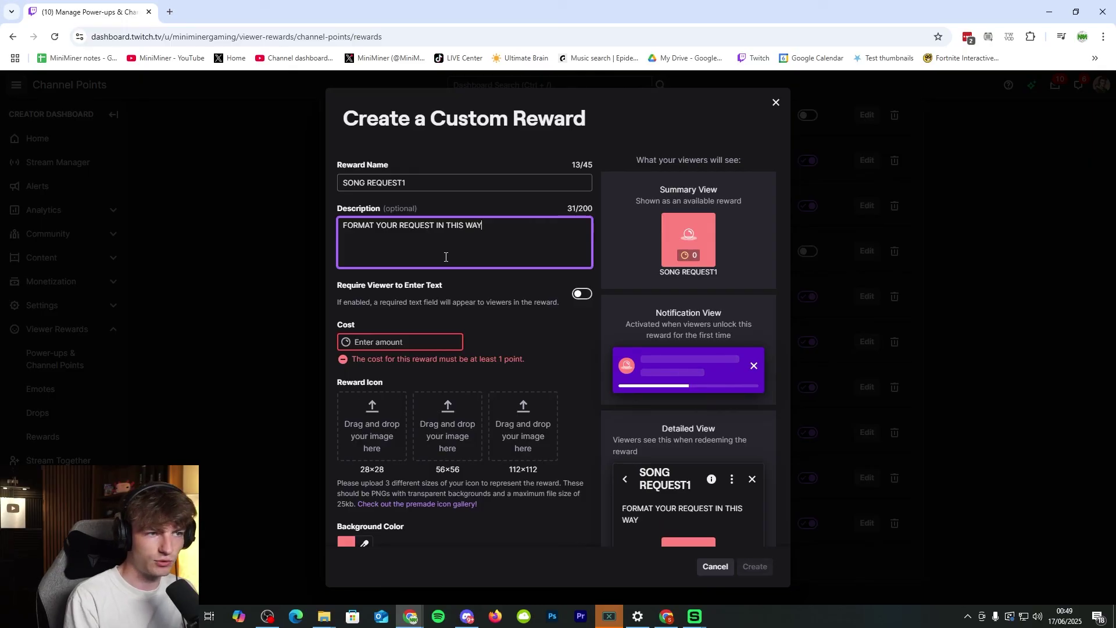
text( ")
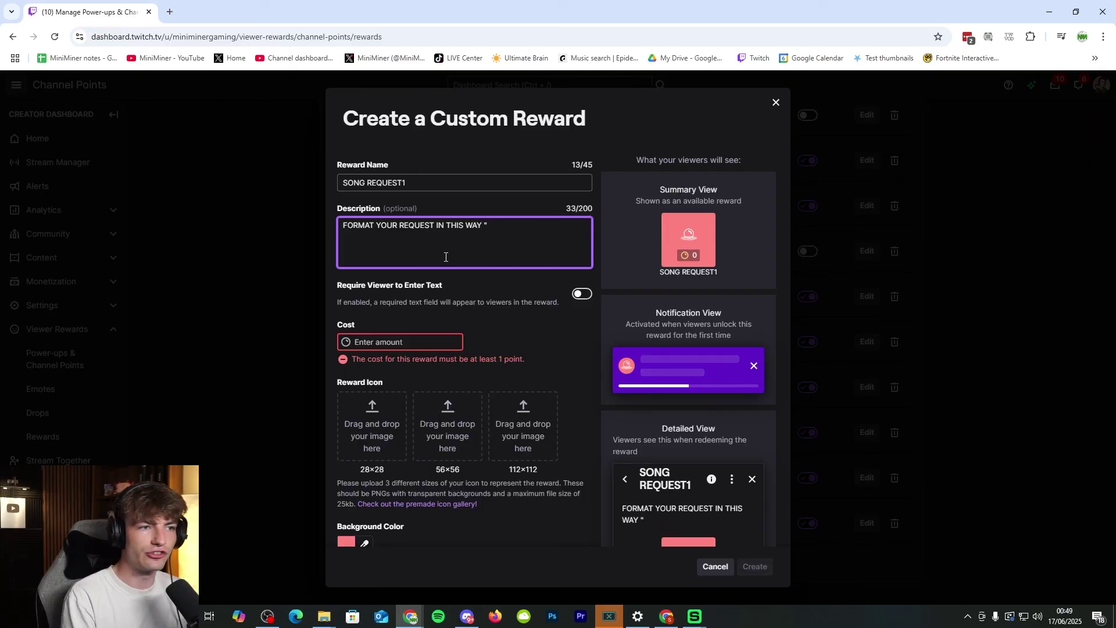
text(SONG - A)
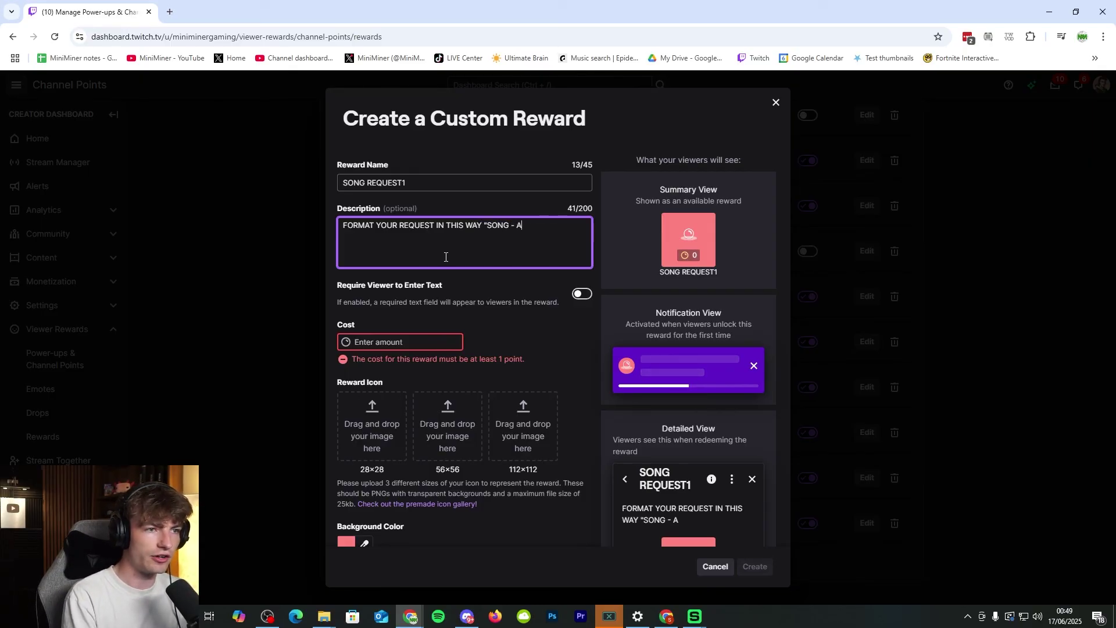
text(RTIST")
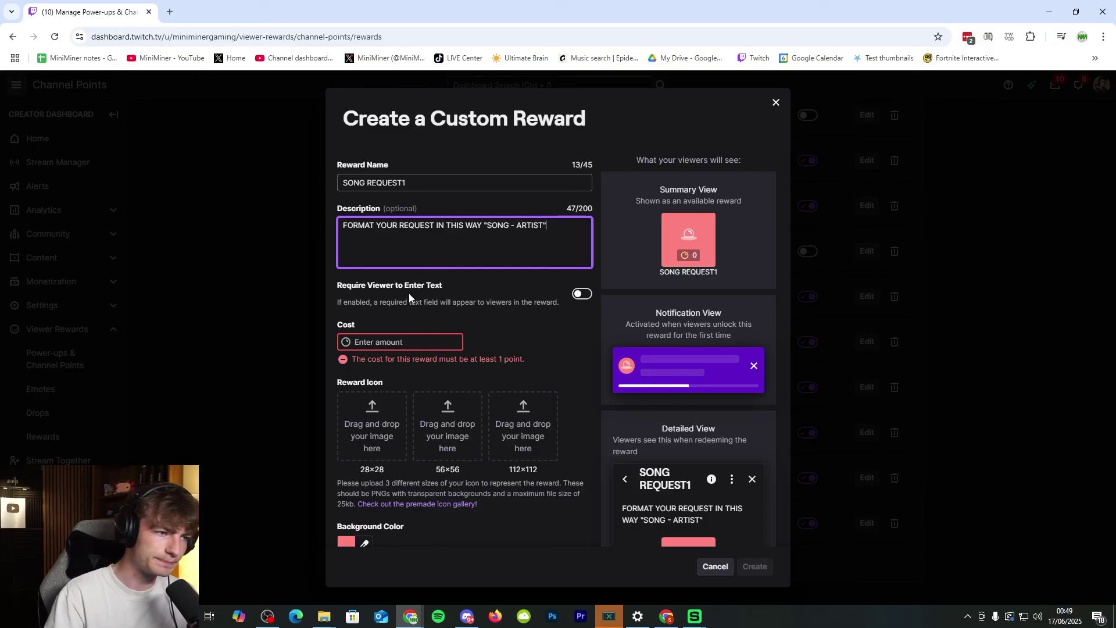
drag(487, 227, 545, 231)
click(527, 237)
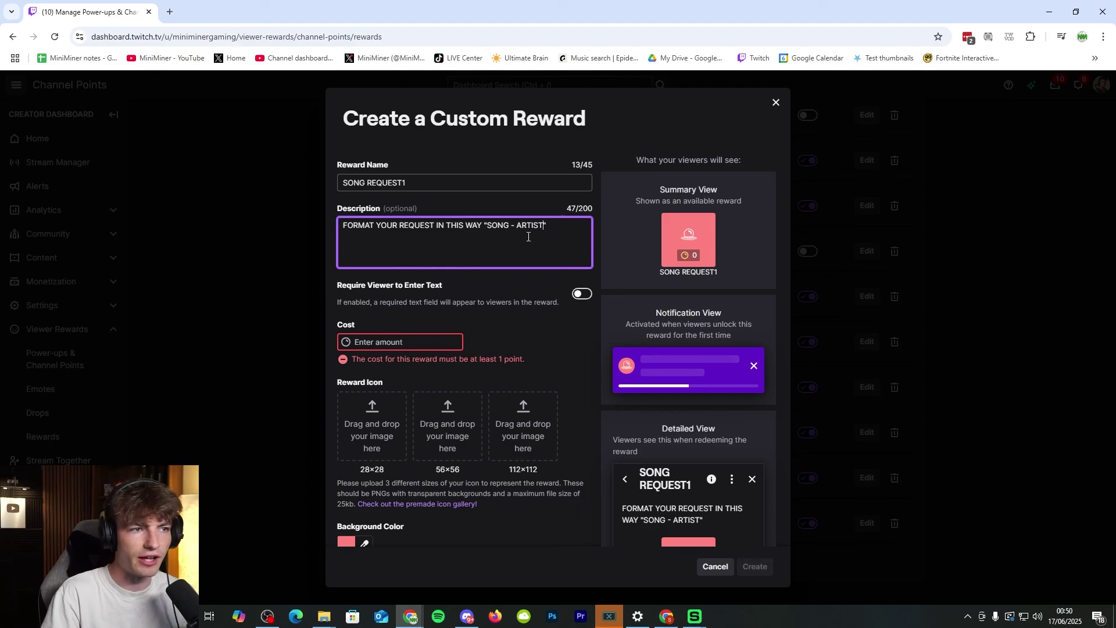
Require viewers to enter text for the reward, set its cost to 2000 and create it
click(373, 343)
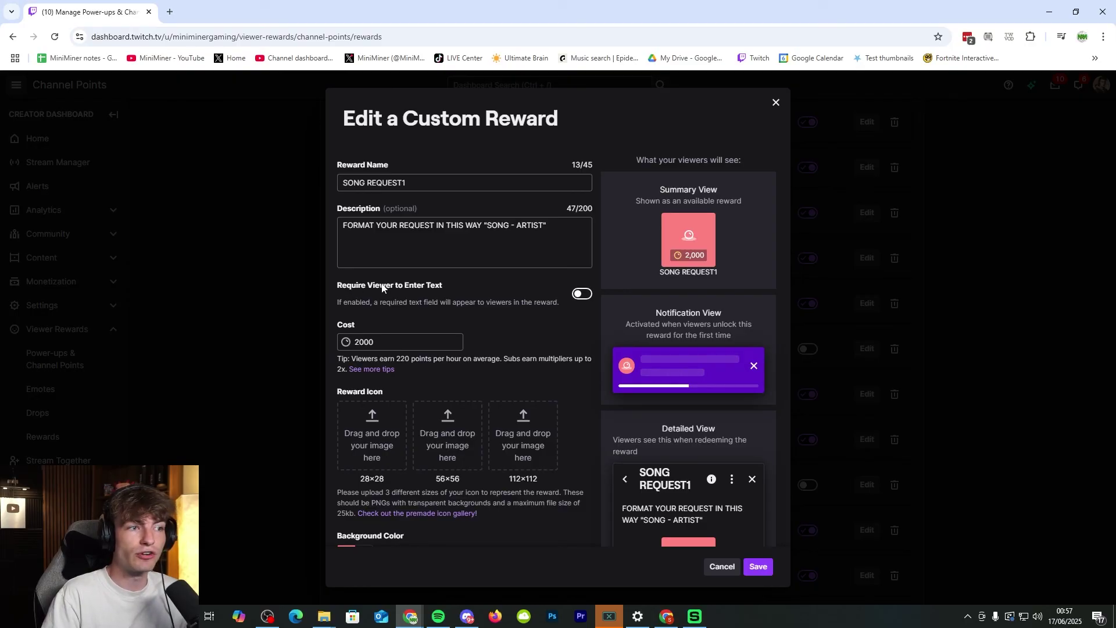
click(579, 296)
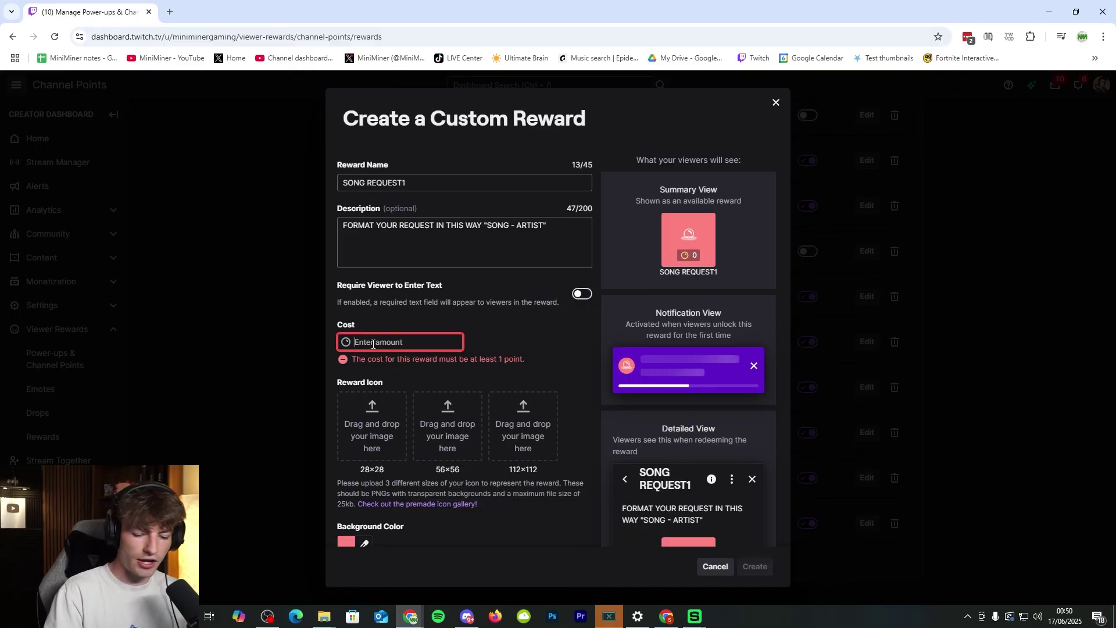
key(BackSpace)
key(BackSpace)
key(BackSpace)
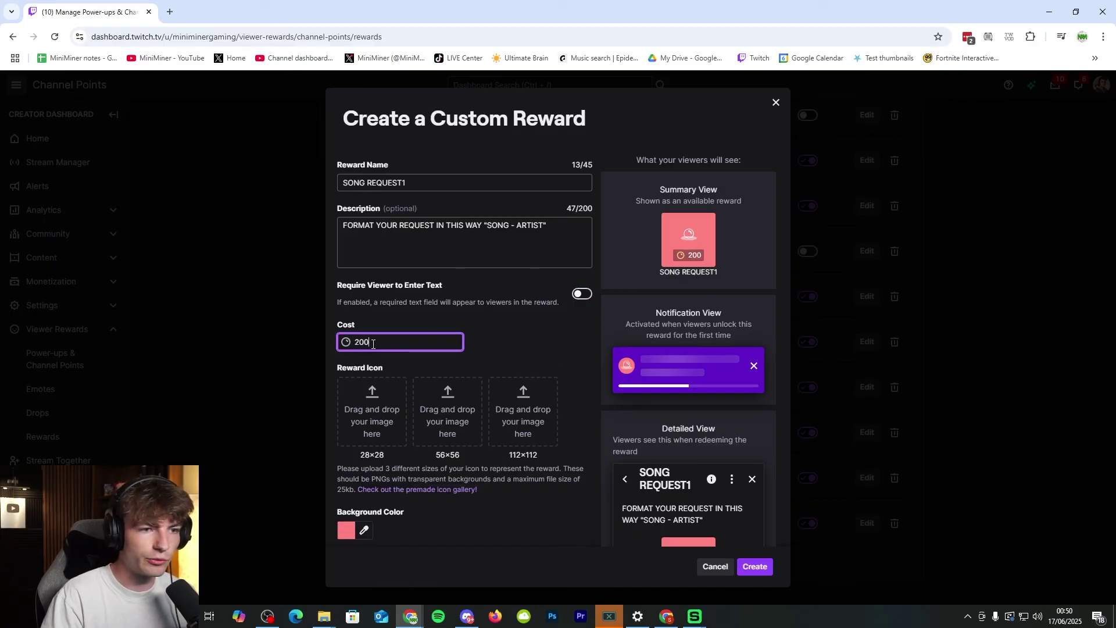
text(0)
scroll(371, 301, down, 2)
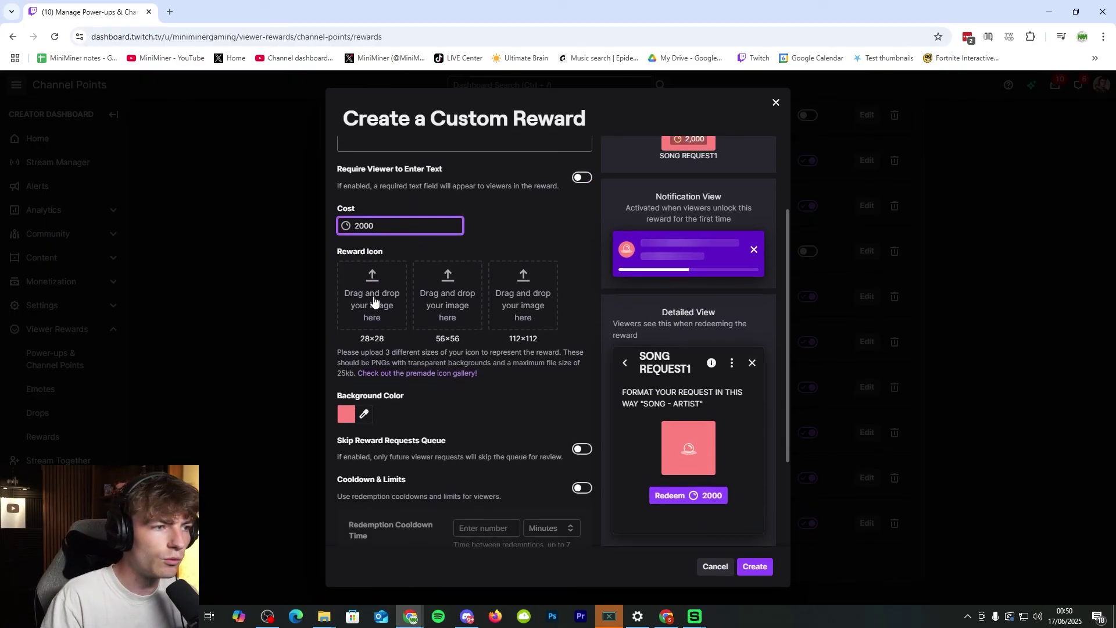
scroll(479, 287, down, 2)
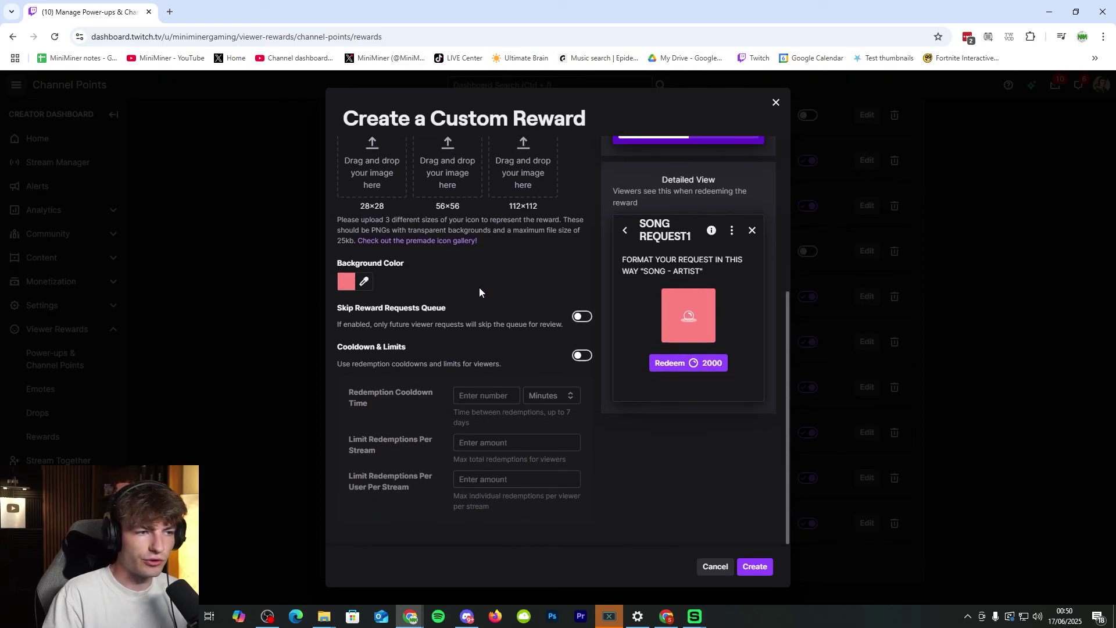
scroll(476, 303, up, 5)
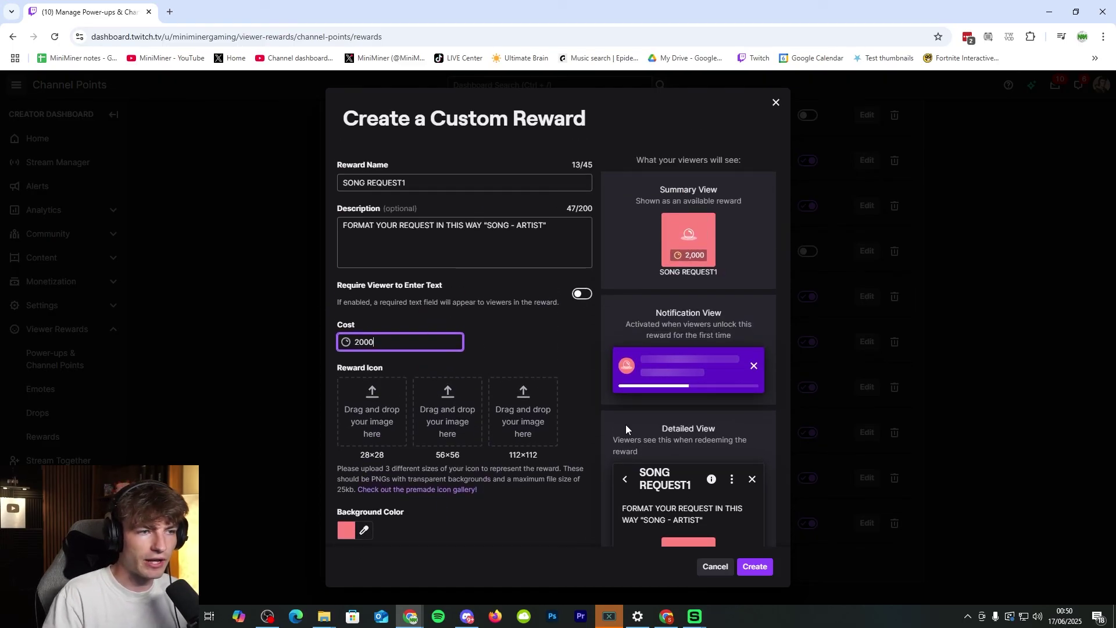
click(755, 567)
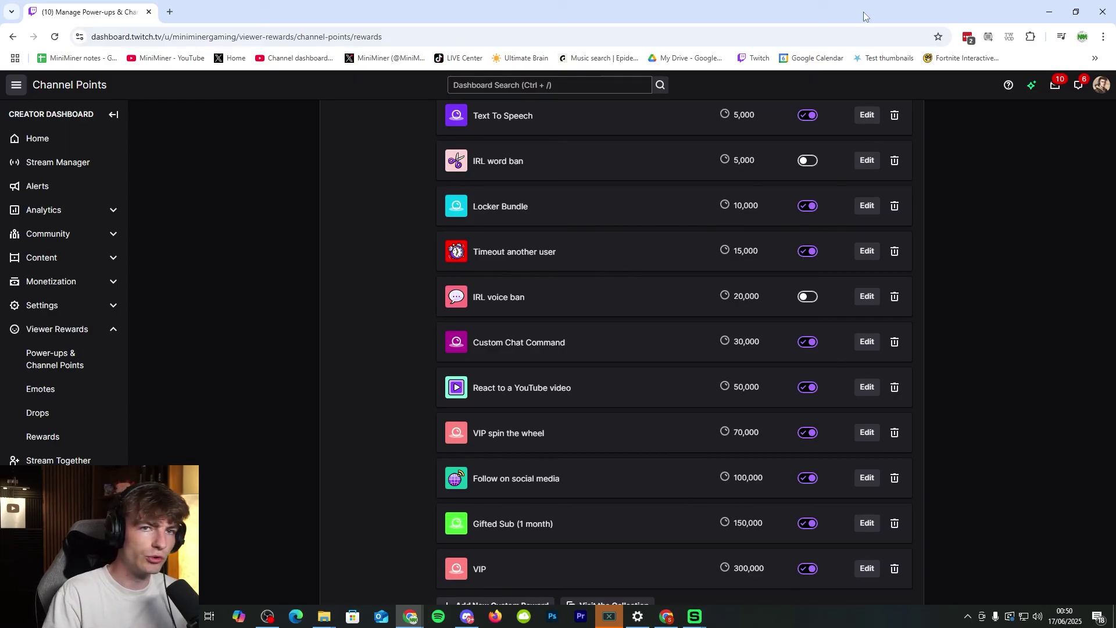
Minimize both browser windows and switch to Songify's settings window
click(1048, 11)
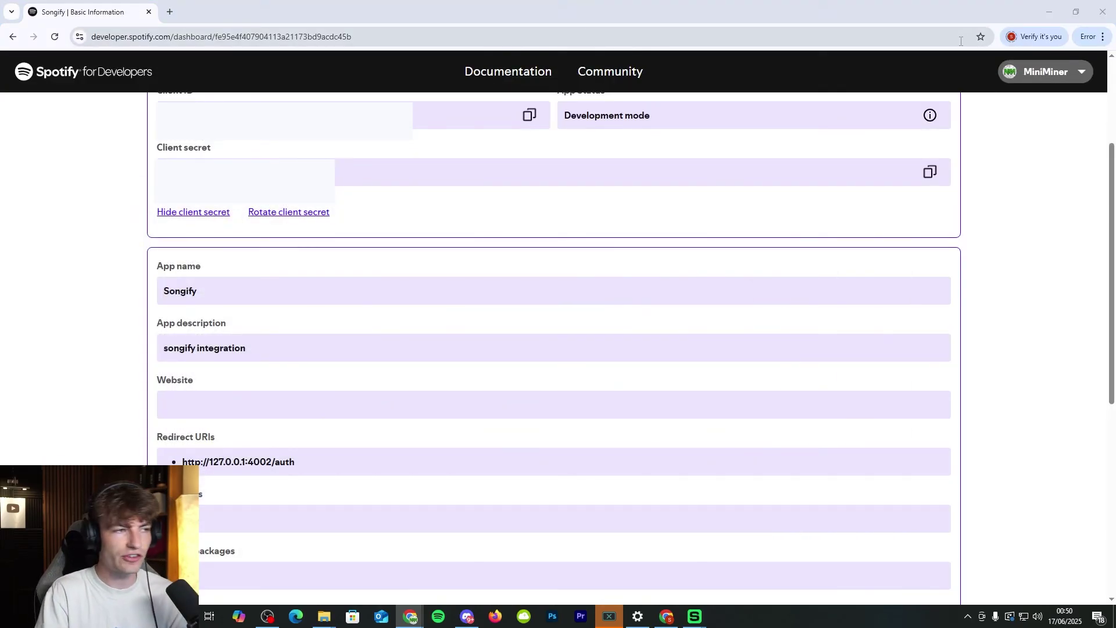
click(1048, 11)
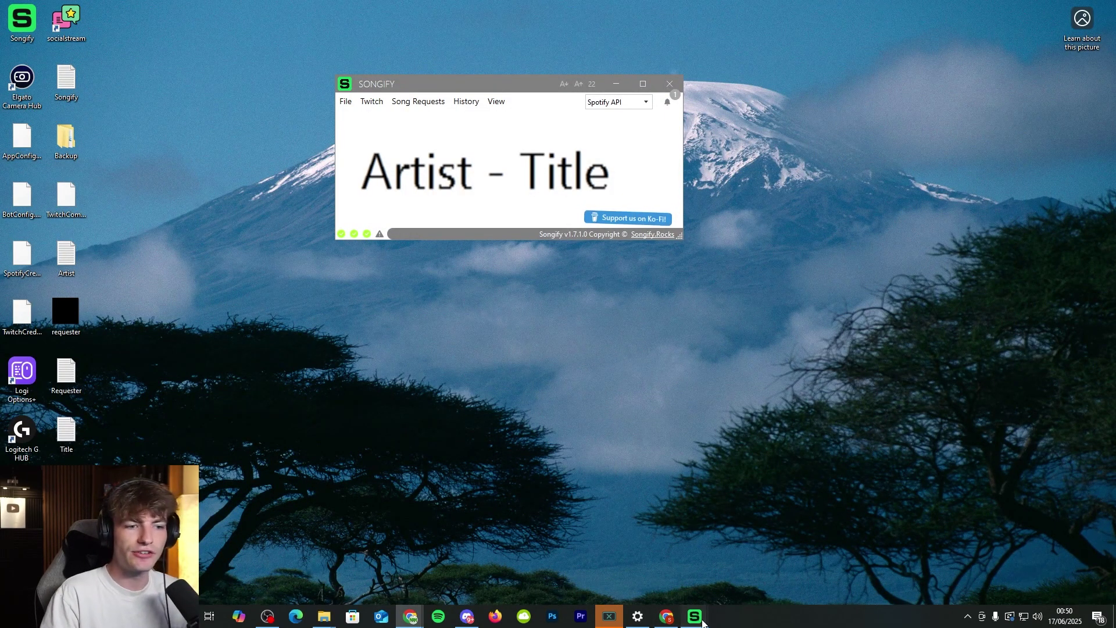
mouse_move(697, 618)
click(756, 565)
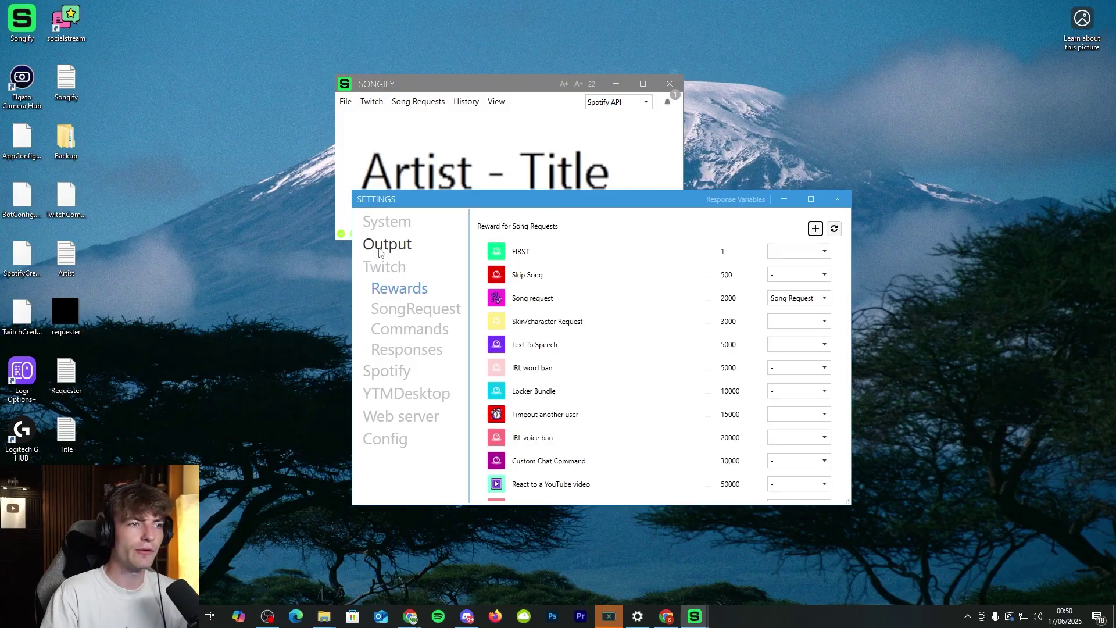
Review the song request settings, return to the Twitch rewards list, enlarge the settings window and reposition it
click(405, 310)
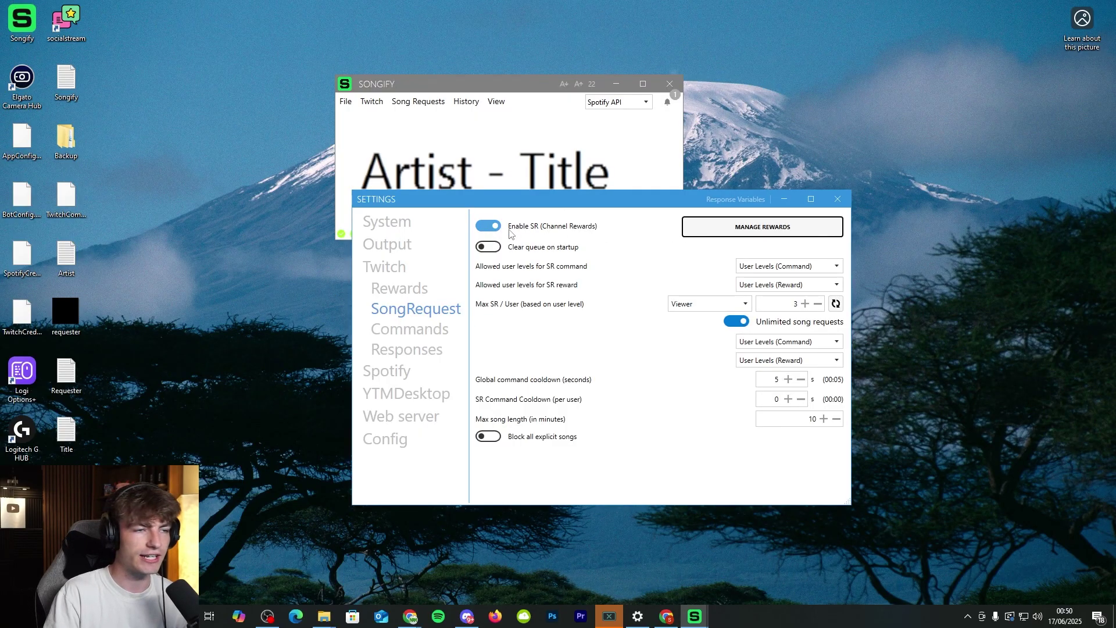
click(409, 297)
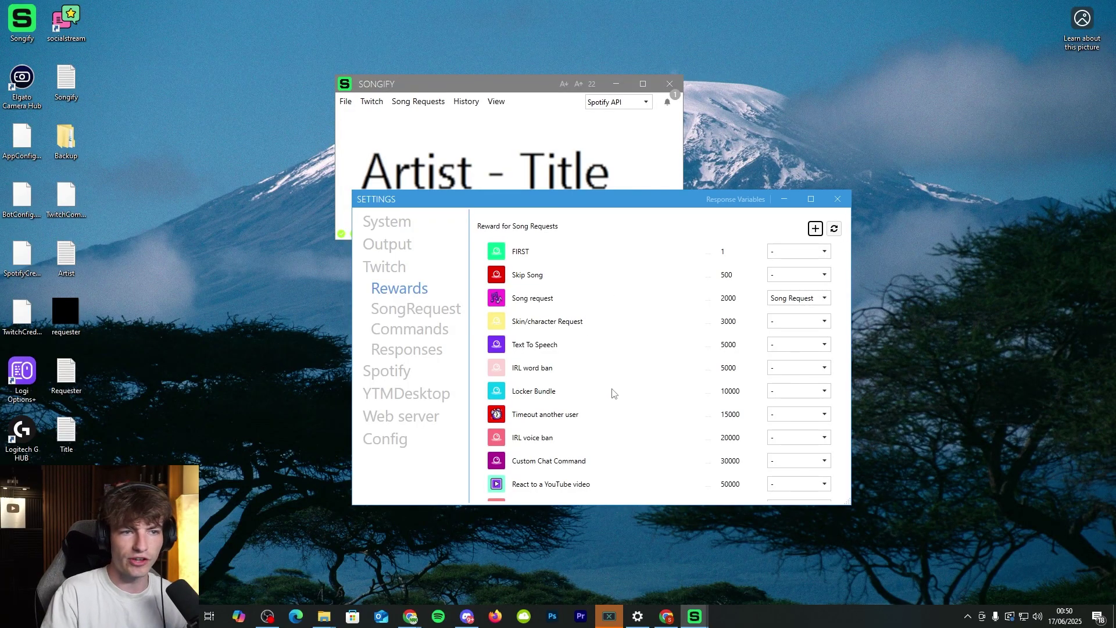
drag(850, 510, 883, 604)
drag(655, 206, 588, 50)
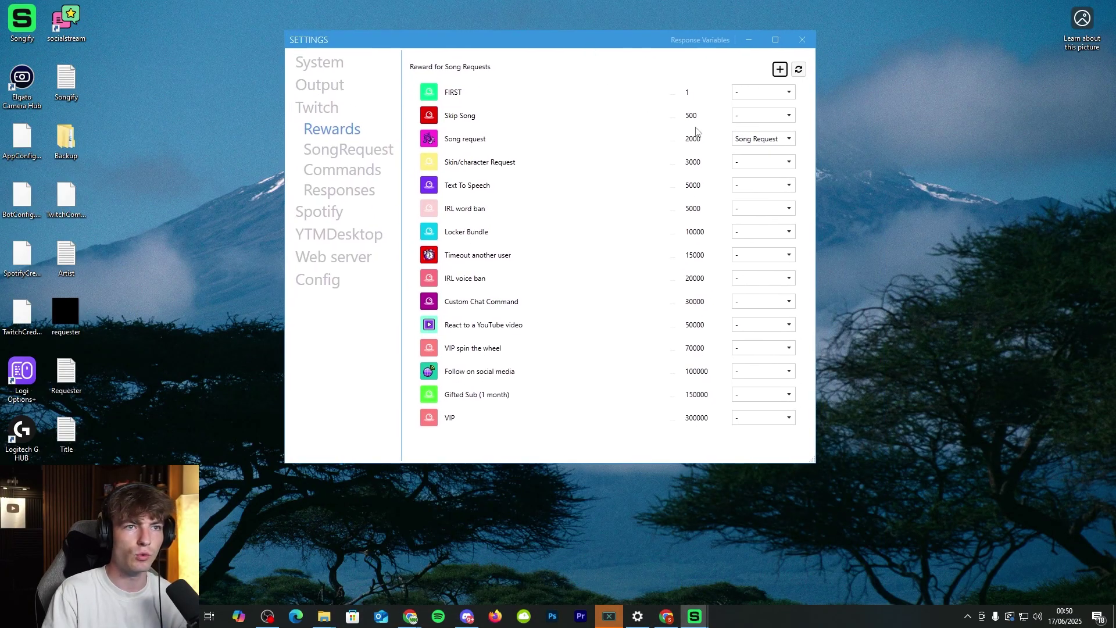
Refresh the Twitch rewards list and assign the Song Request action to the SONG REQUEST1 reward
click(800, 71)
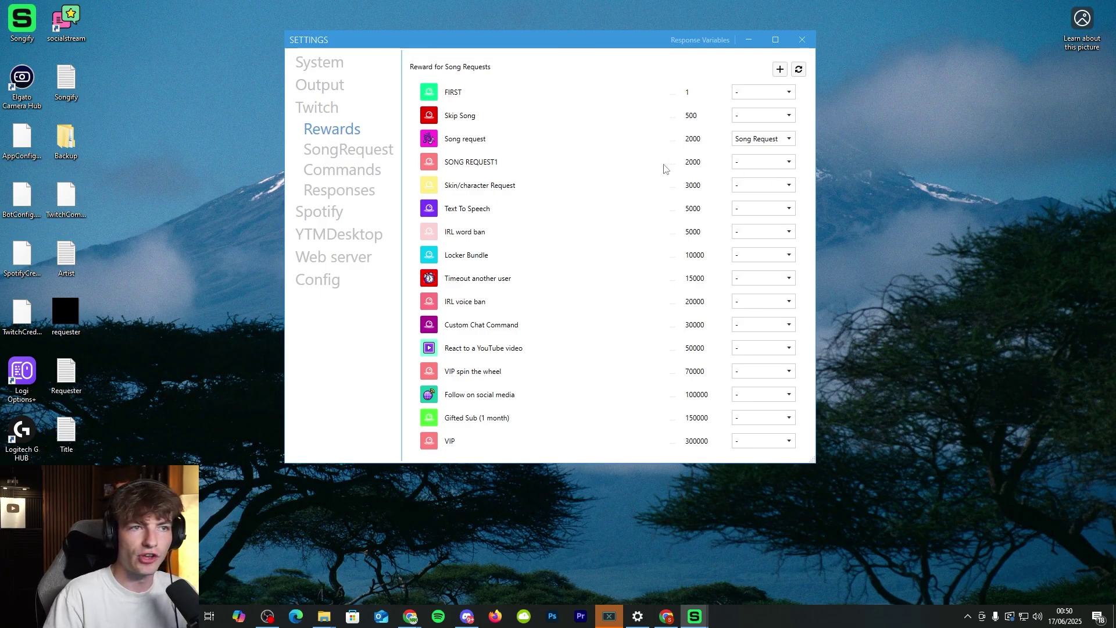
click(768, 162)
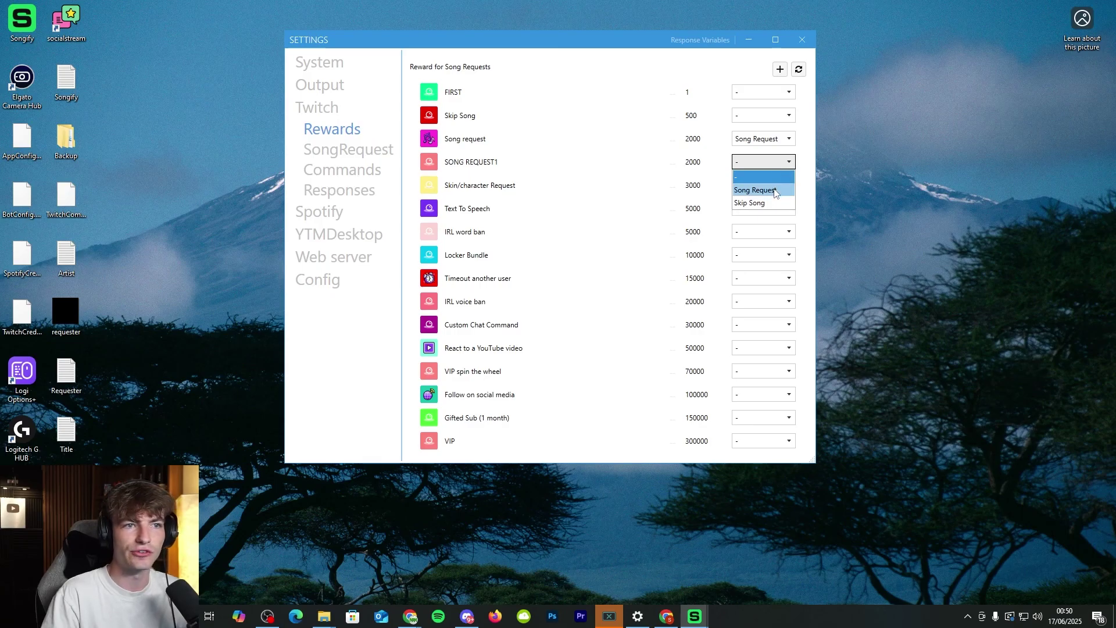
click(774, 191)
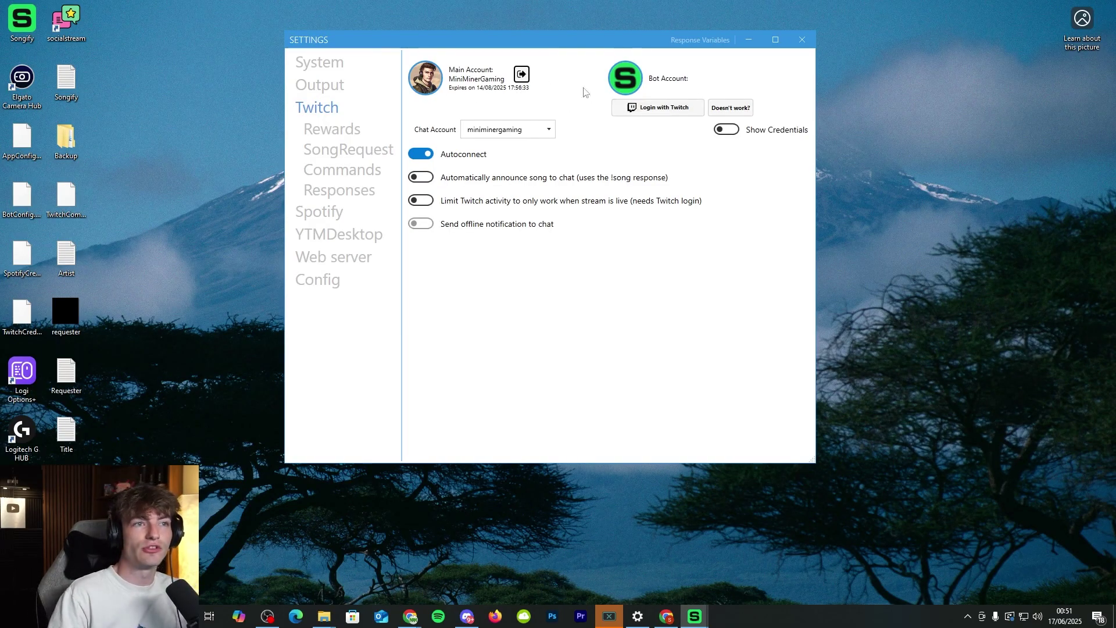
Log in the bot account with Twitch and turn on automatically announcing songs to chat
click(663, 111)
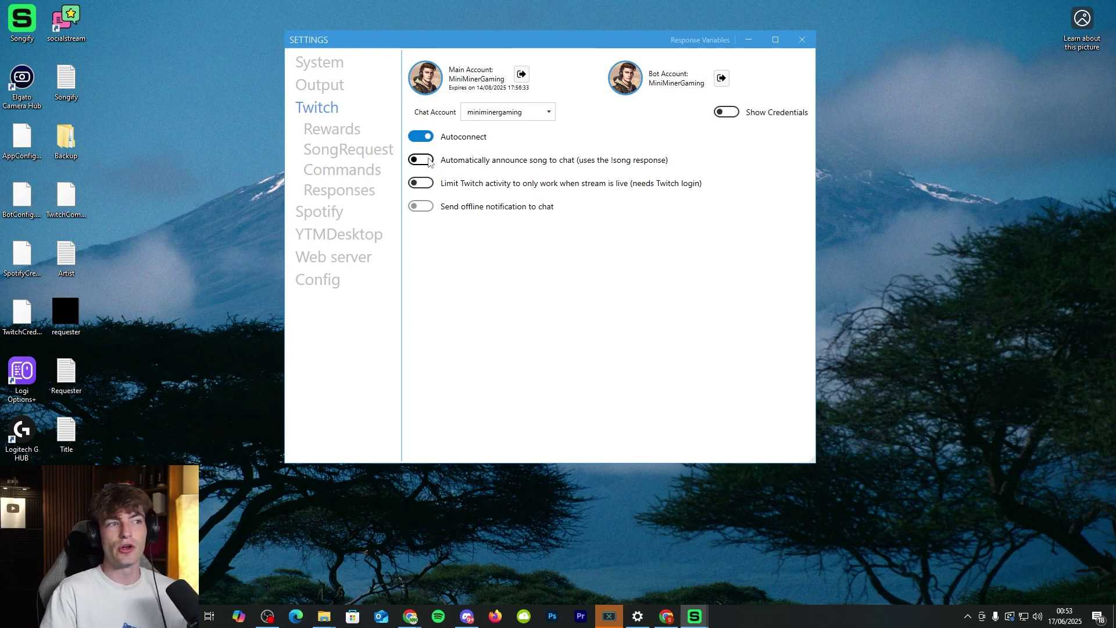
click(425, 160)
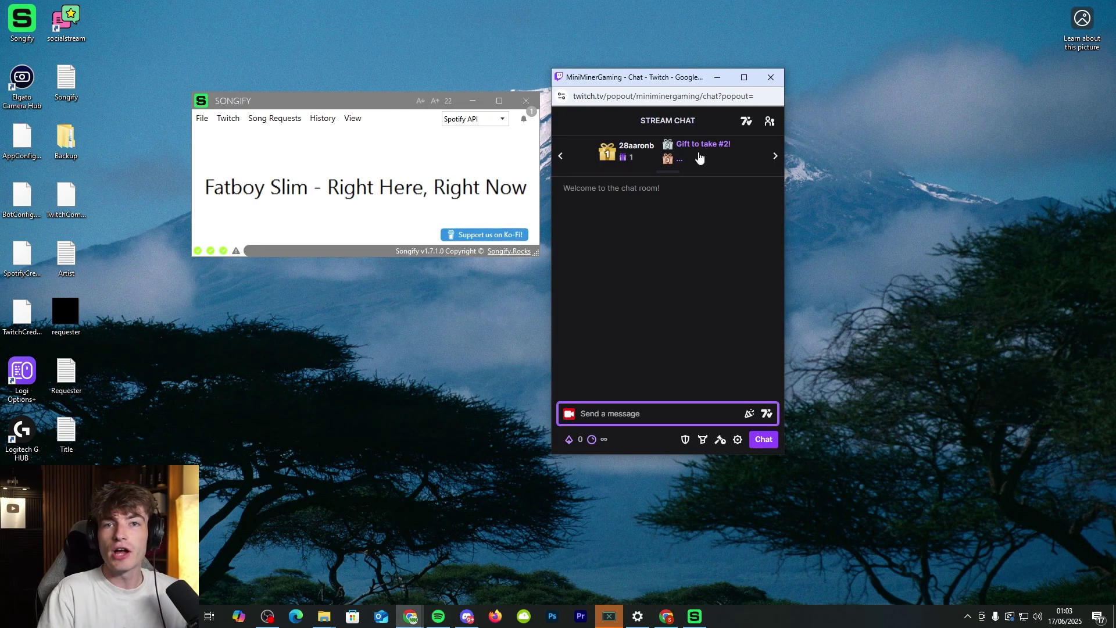
Select the SONG REQUEST1 reward from Power-ups & Rewards in the Twitch stream chat
click(577, 440)
scroll(645, 306, down, 5)
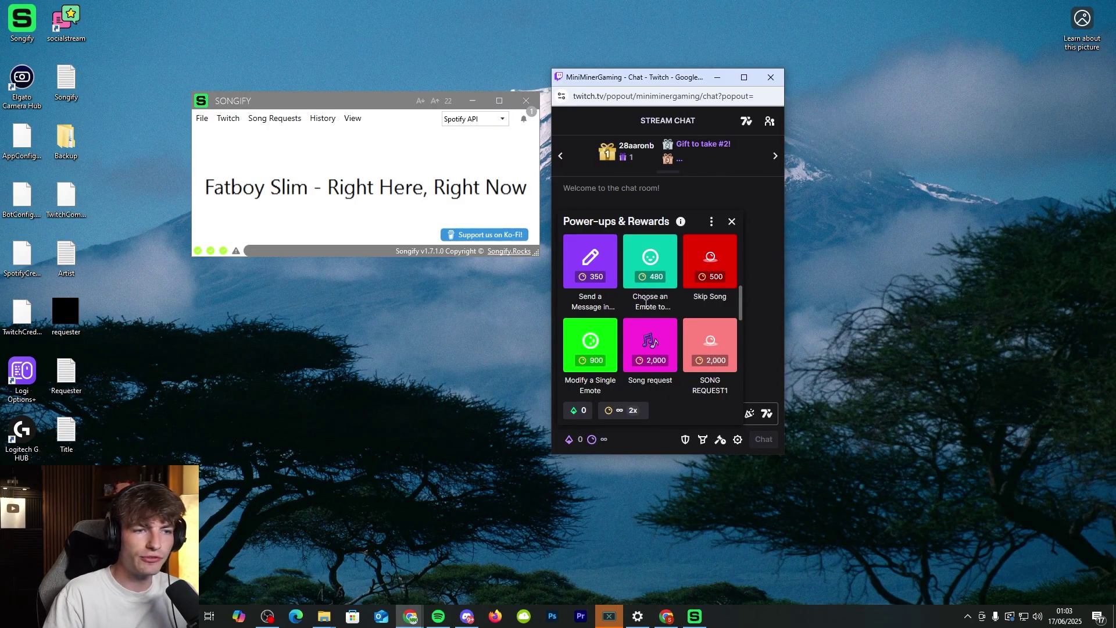
scroll(663, 293, down, 2)
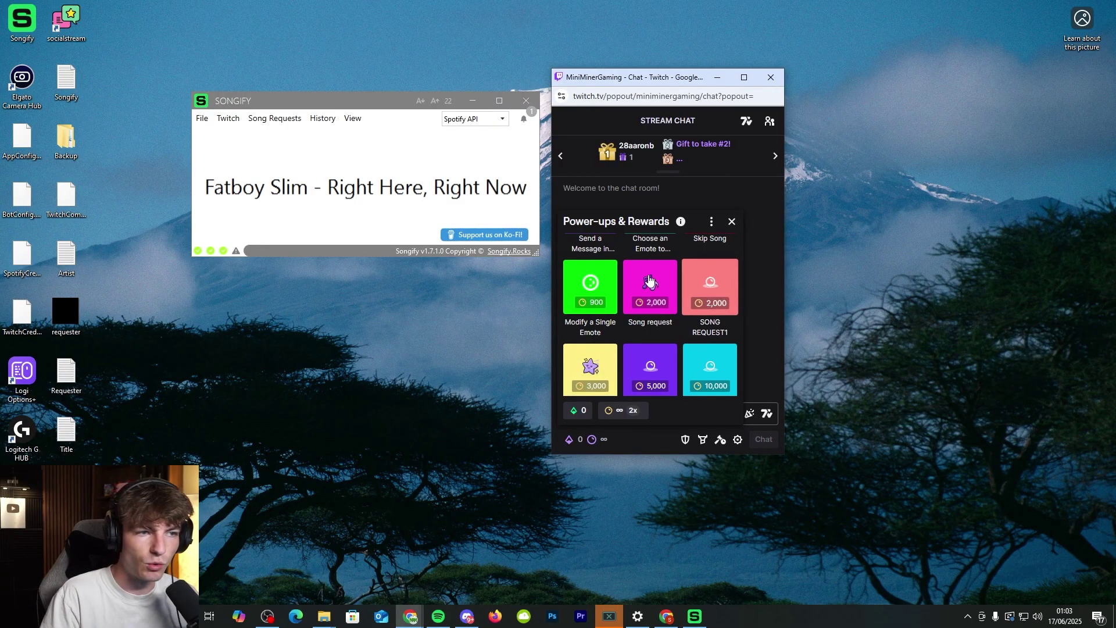
click(708, 290)
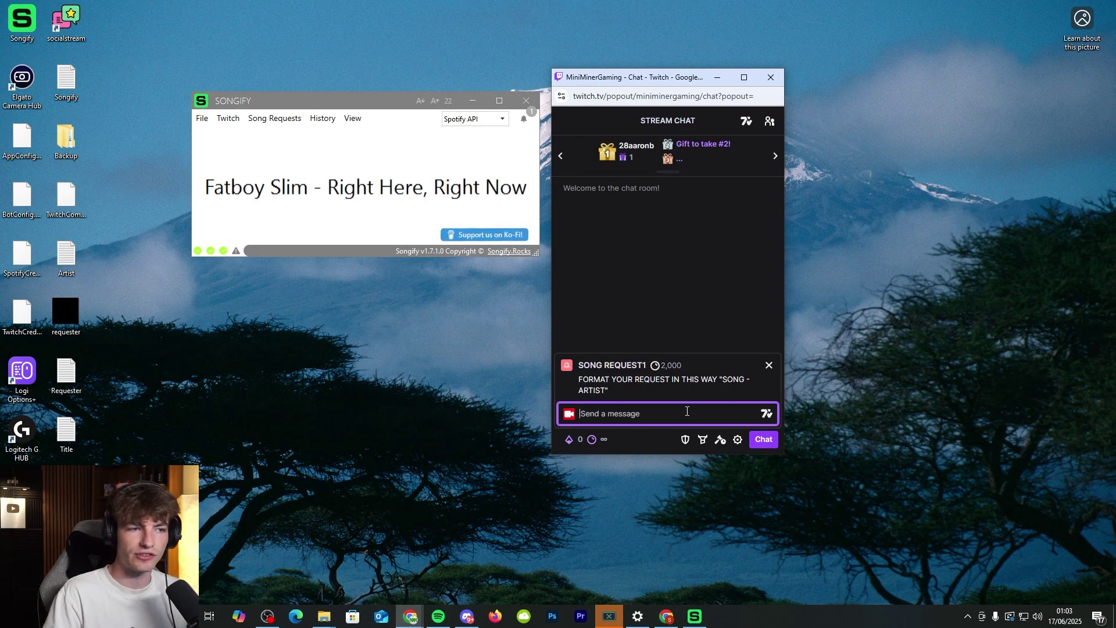
Redeem the reward with the song request "espresso - sabrina carpenter"
text(es)
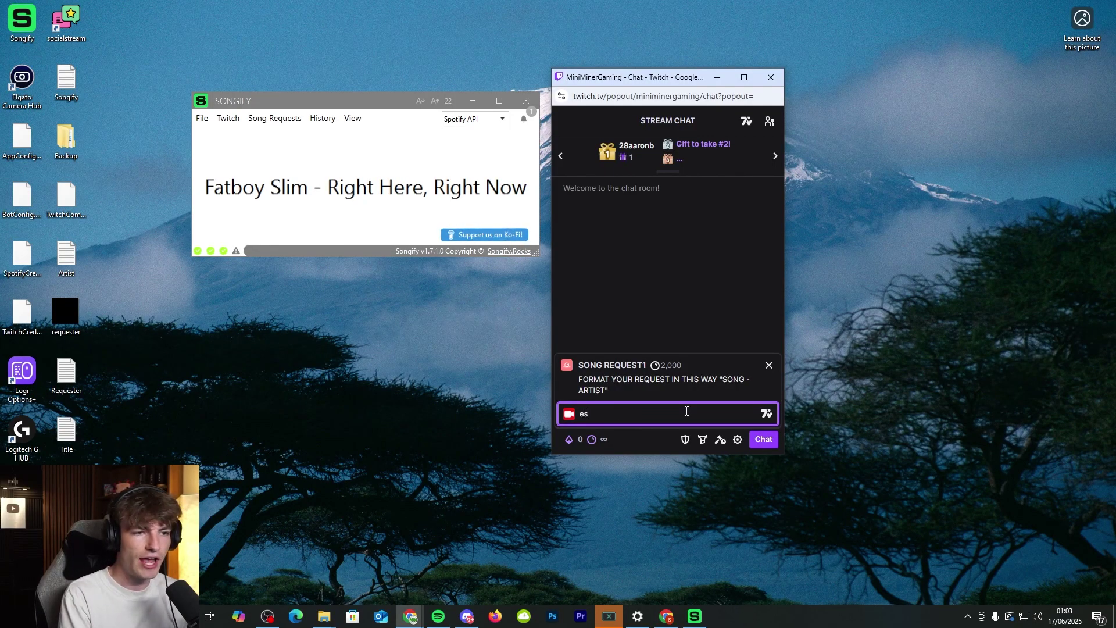
text(presso - s)
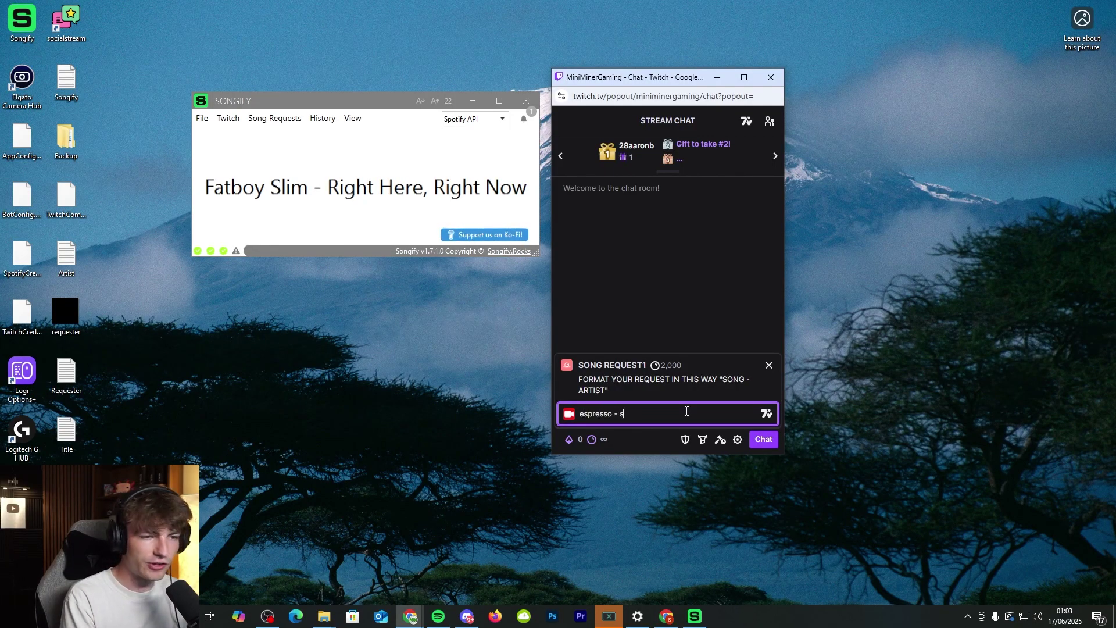
text(abrina carpenter)
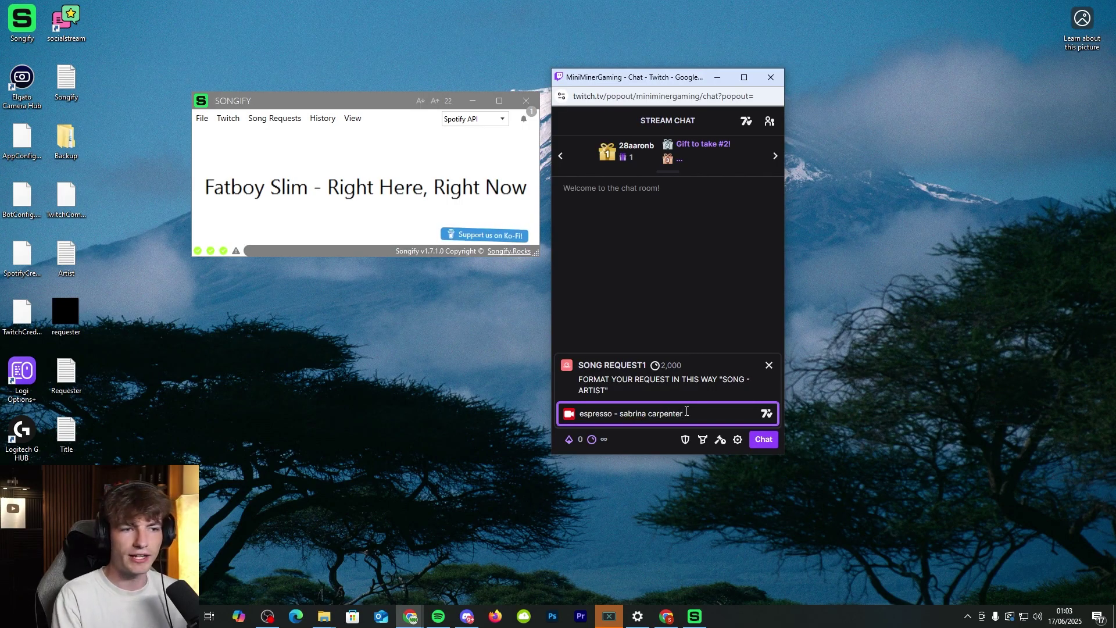
key(Return)
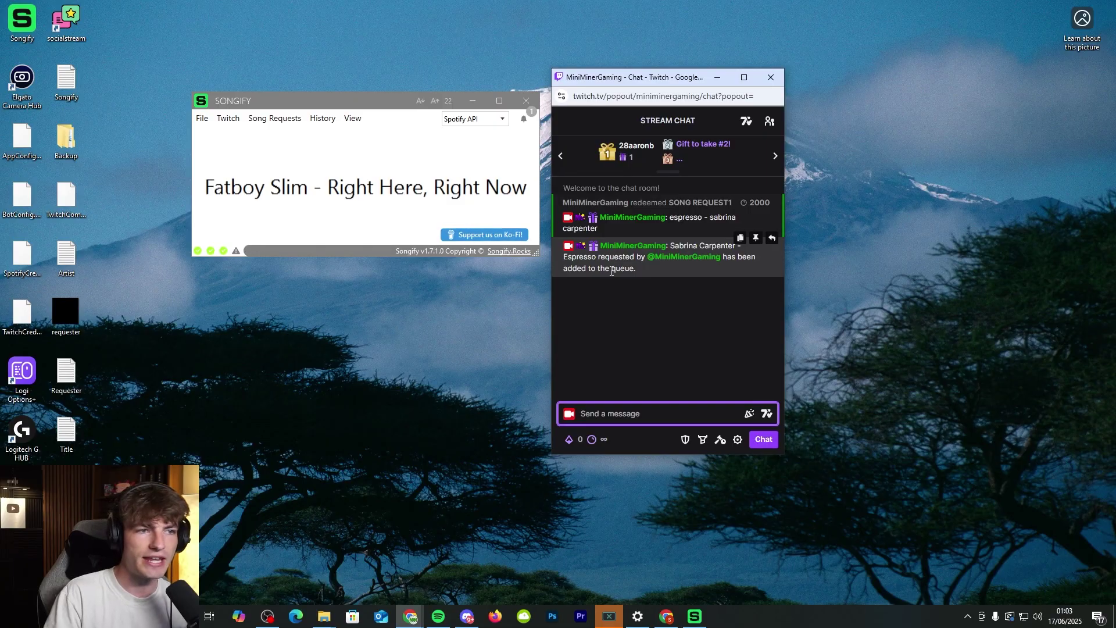
click(634, 306)
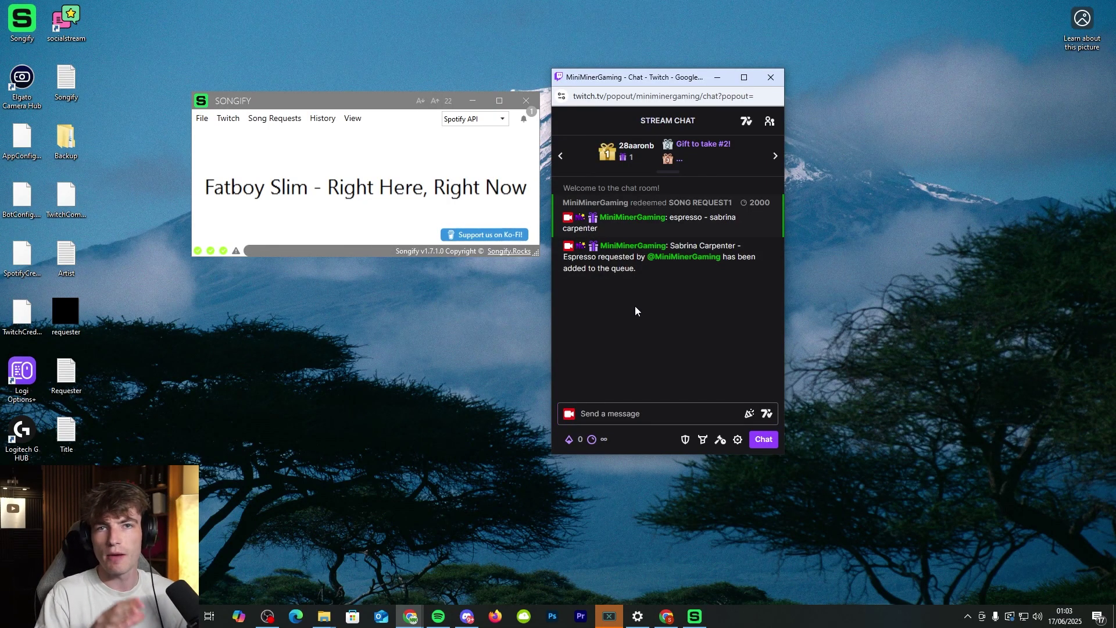